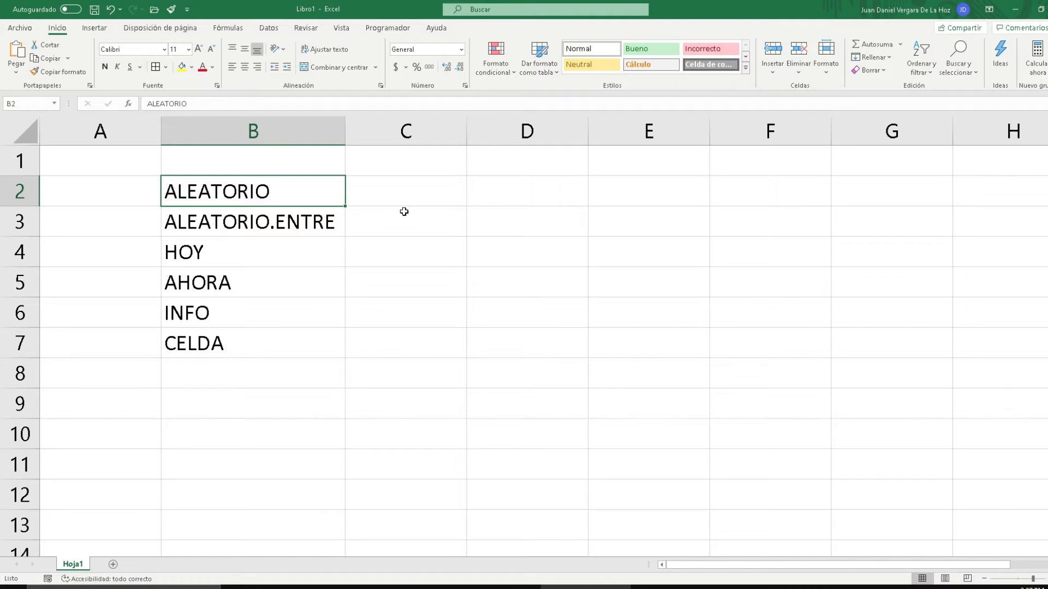
Check which calculation mode the workbook is using in the calculation options
{"action": "left_click", "coordinate": [233, 34]}
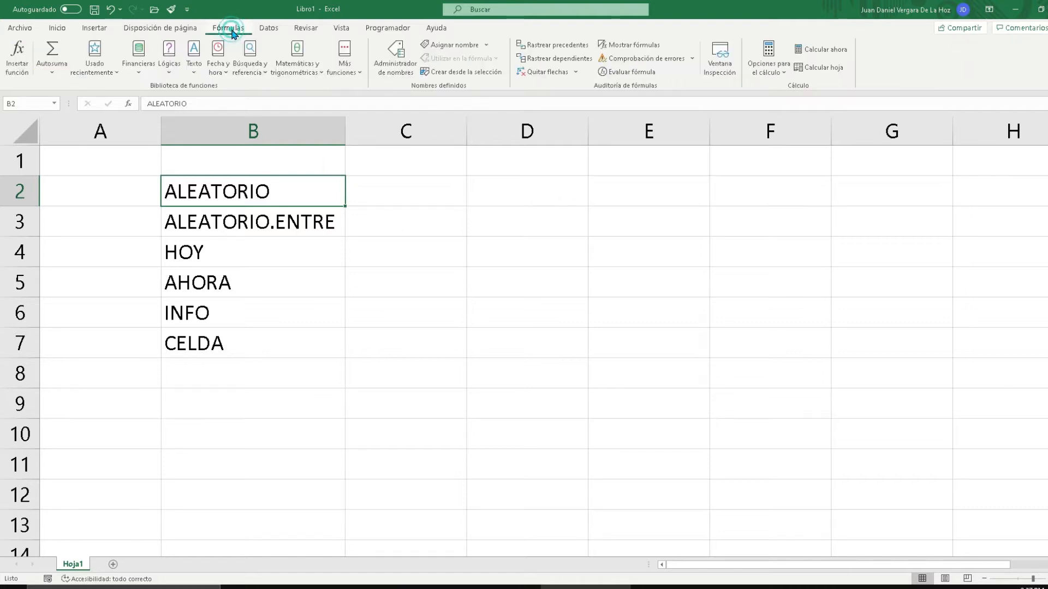
{"action": "left_click", "coordinate": [777, 74]}
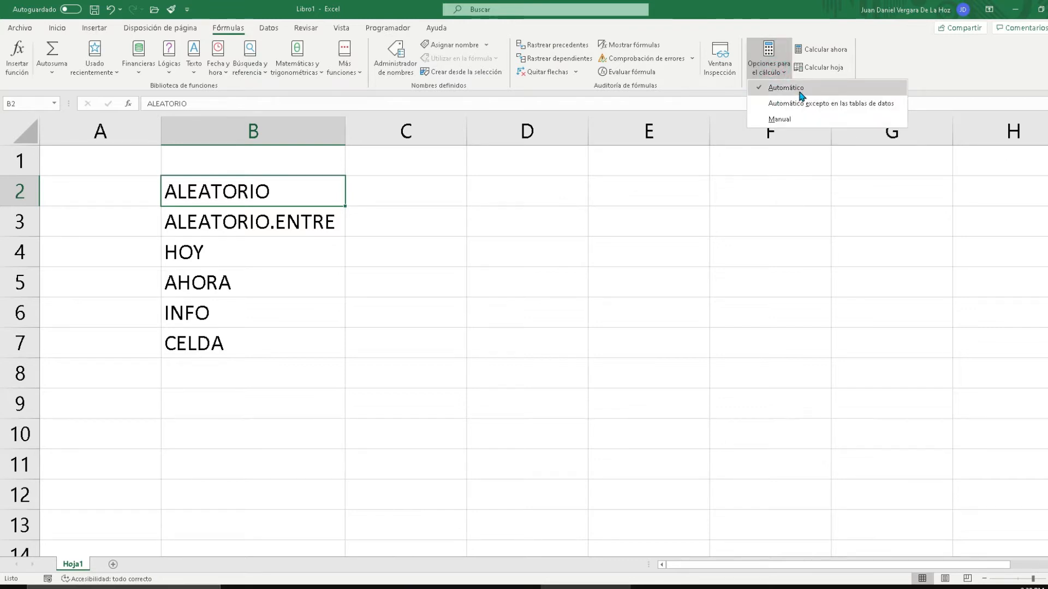
{"action": "left_click", "coordinate": [544, 202]}
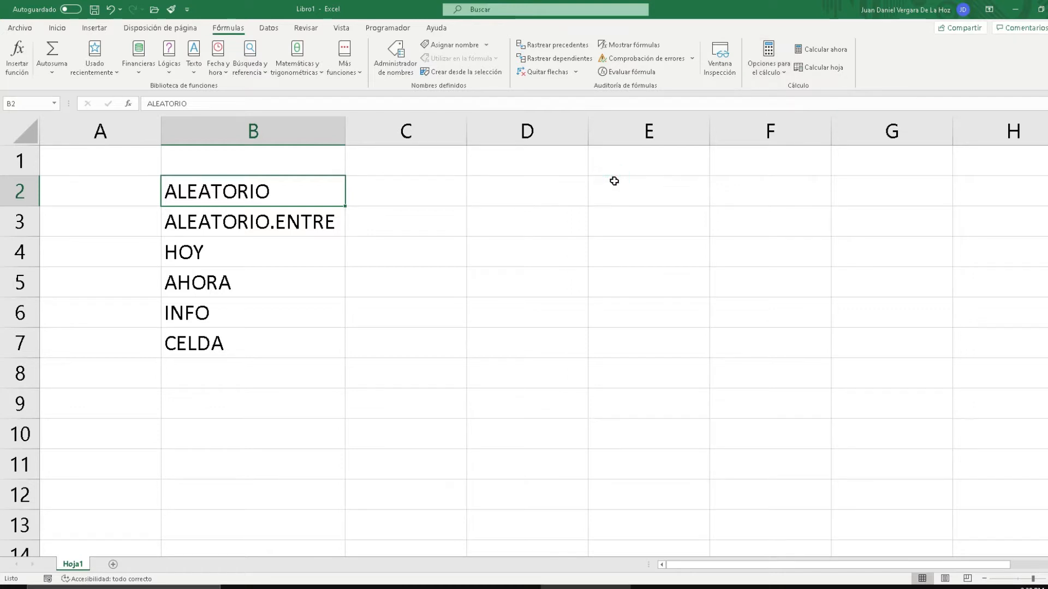
Enter the test text "a" in cell E2, and clear the cell again
{"action": "left_click", "coordinate": [641, 194]}
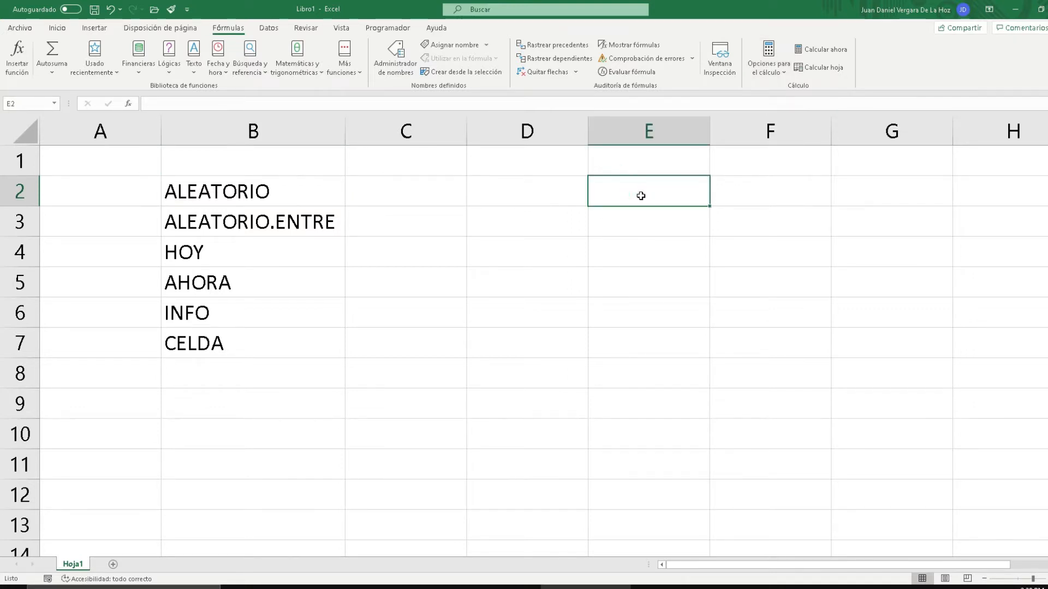
{"action": "type", "text": "a"}
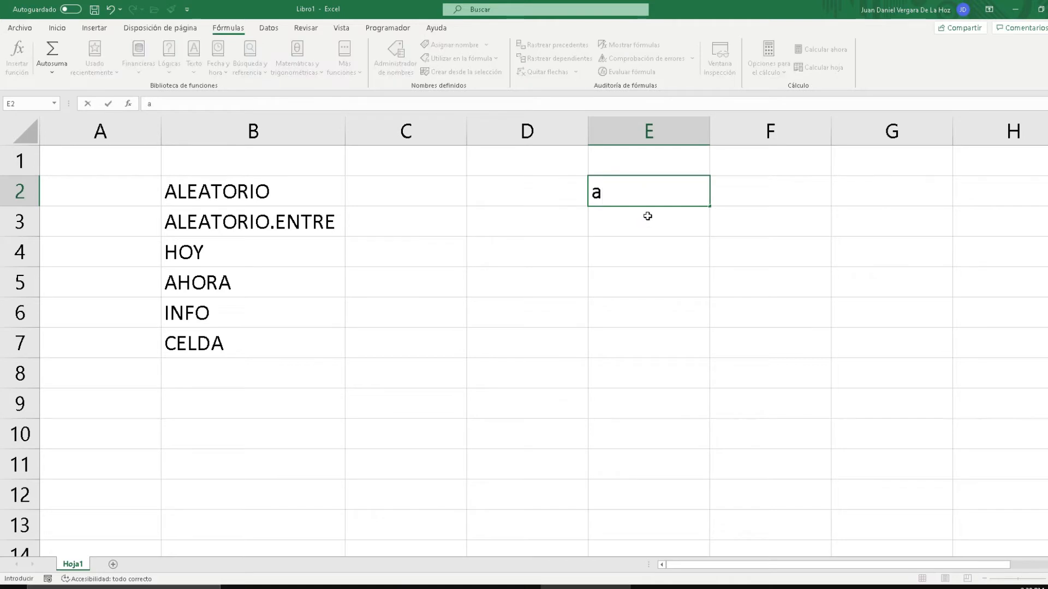
{"action": "key", "text": "Return"}
{"action": "left_click", "coordinate": [640, 195]}
{"action": "key", "text": "Delete"}
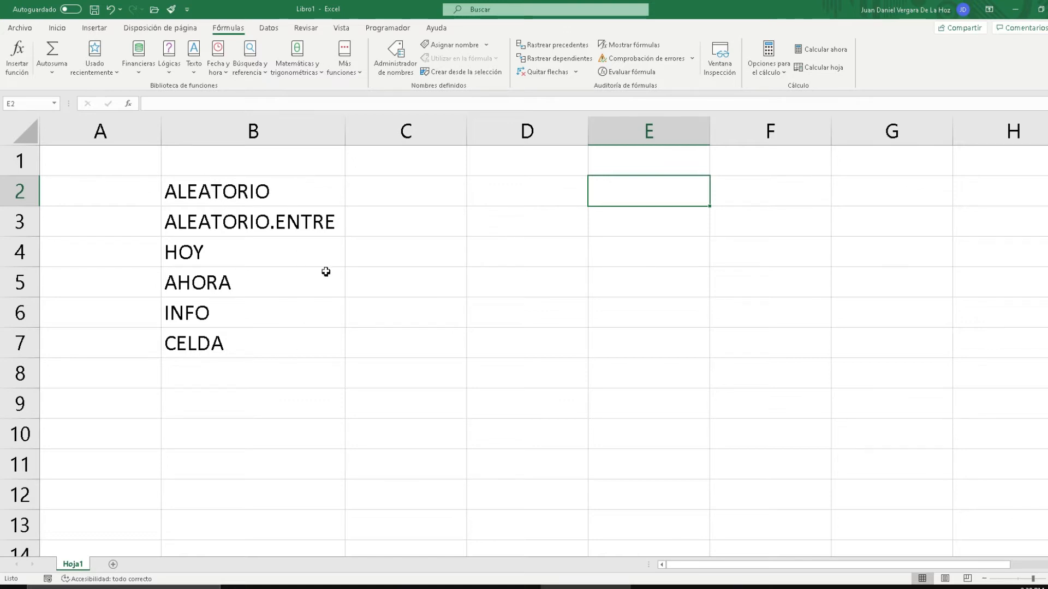
Enter the formula =ALEATORIO() in cell C2 beside the ALEATORIO label, and reselect the cell to show its formula
{"action": "left_click", "coordinate": [379, 194]}
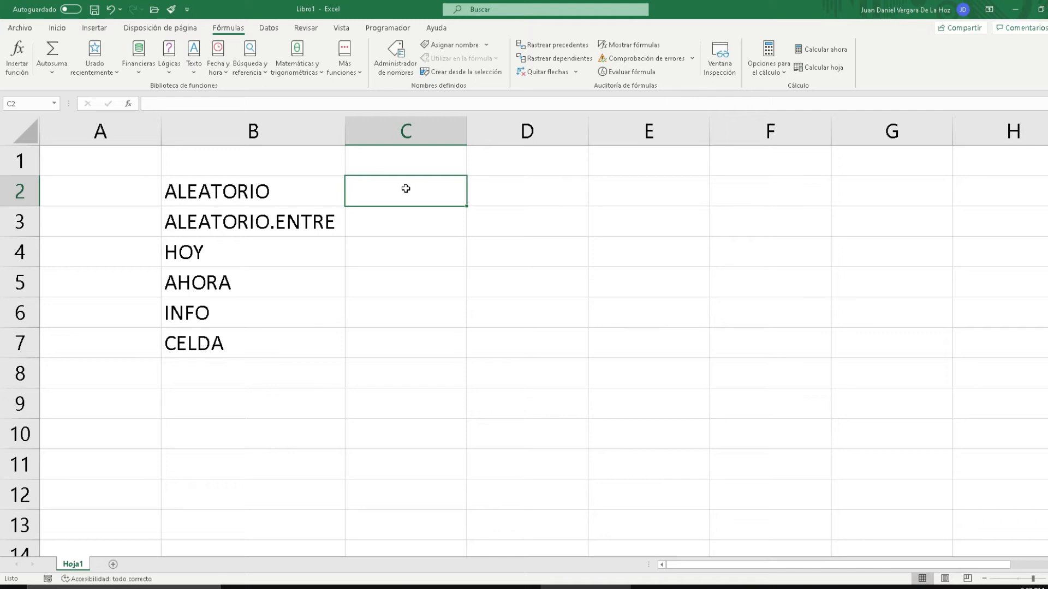
{"action": "type", "text": "=AL"}
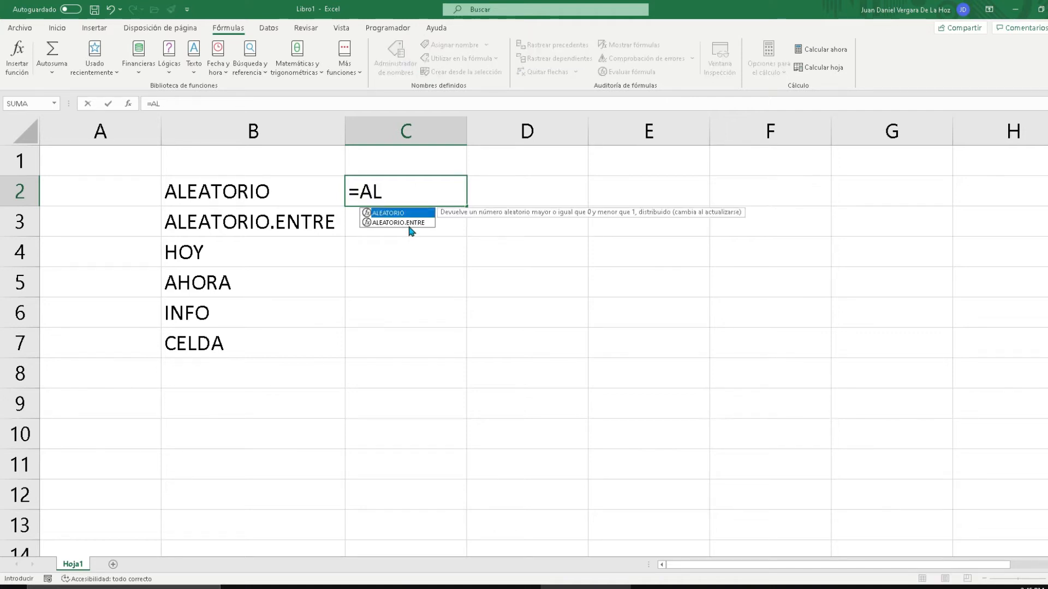
{"action": "key", "text": "Tab"}
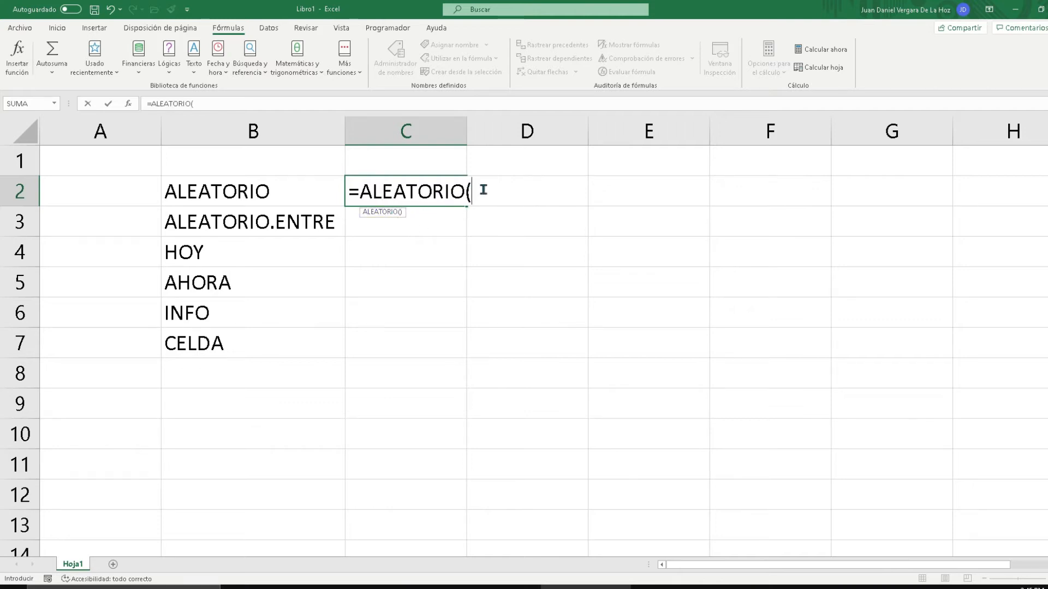
{"action": "key", "text": "Return"}
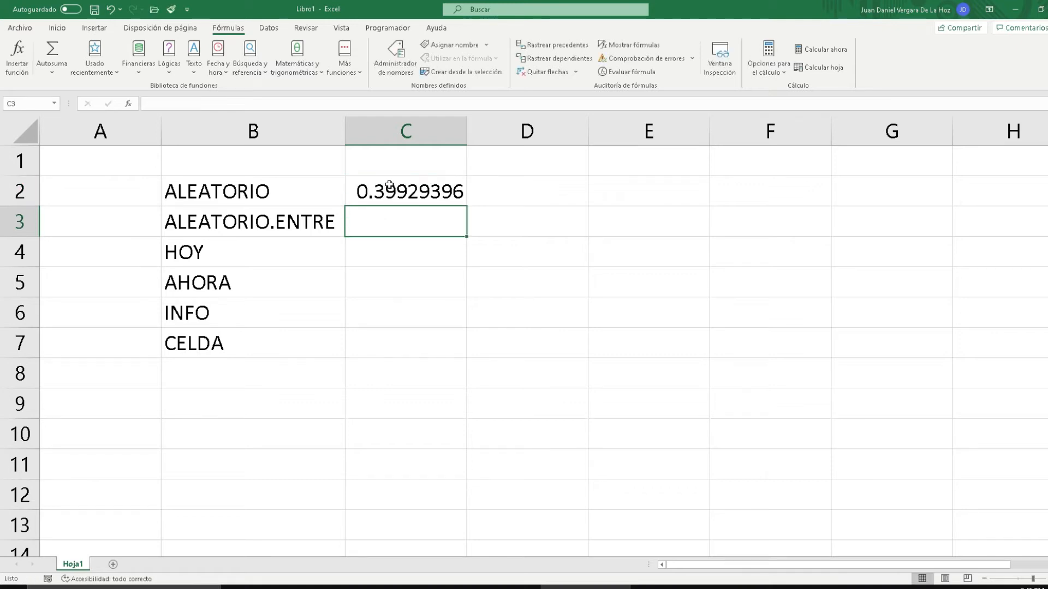
{"action": "left_click", "coordinate": [390, 187]}
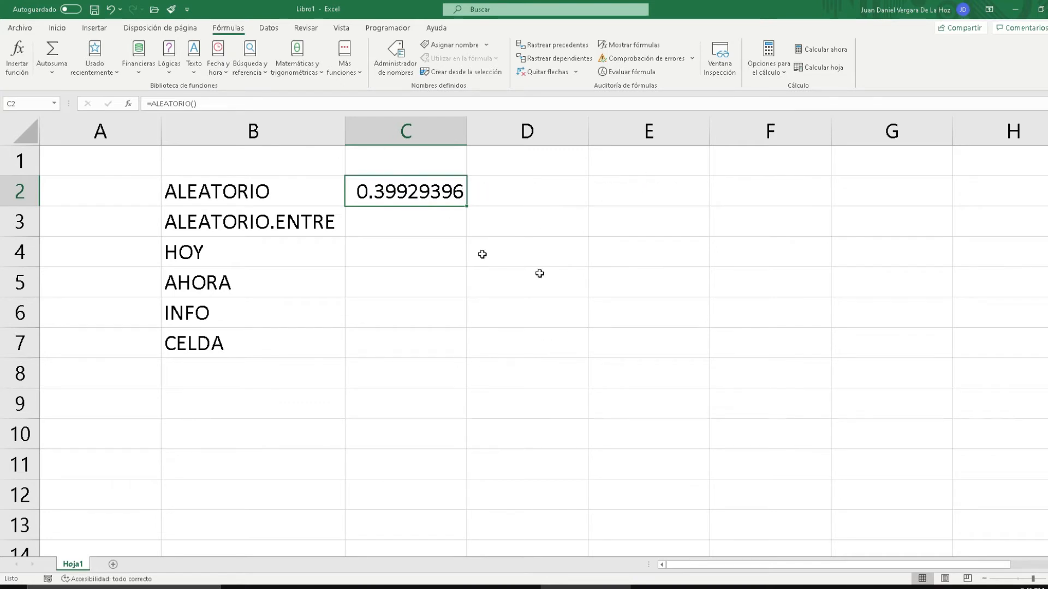
Enter the text "a" in cell E2 to trigger an automatic recalculation of the random number
{"action": "left_click", "coordinate": [660, 191]}
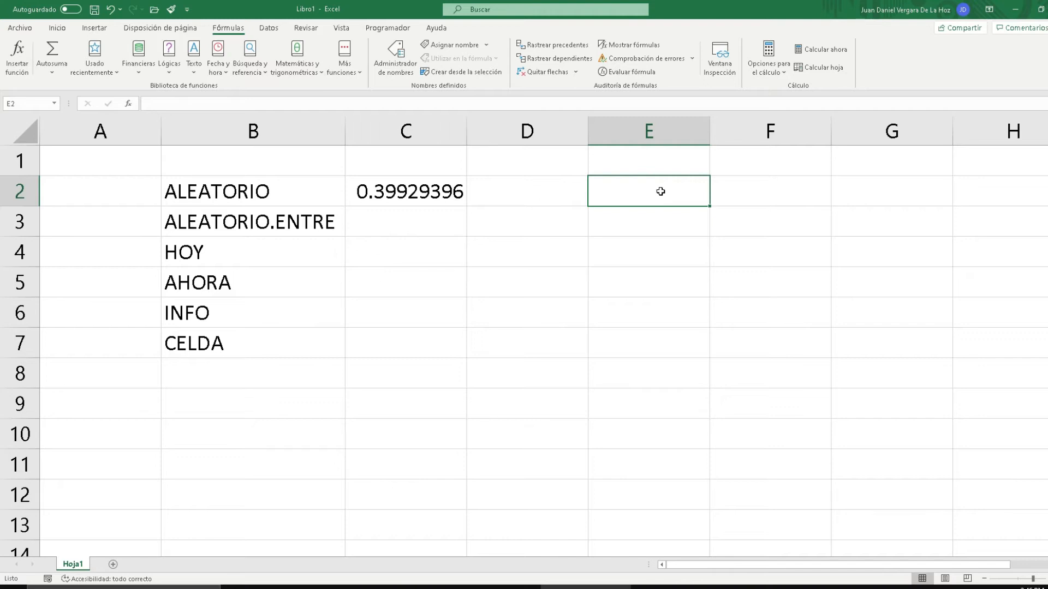
{"action": "type", "text": "a"}
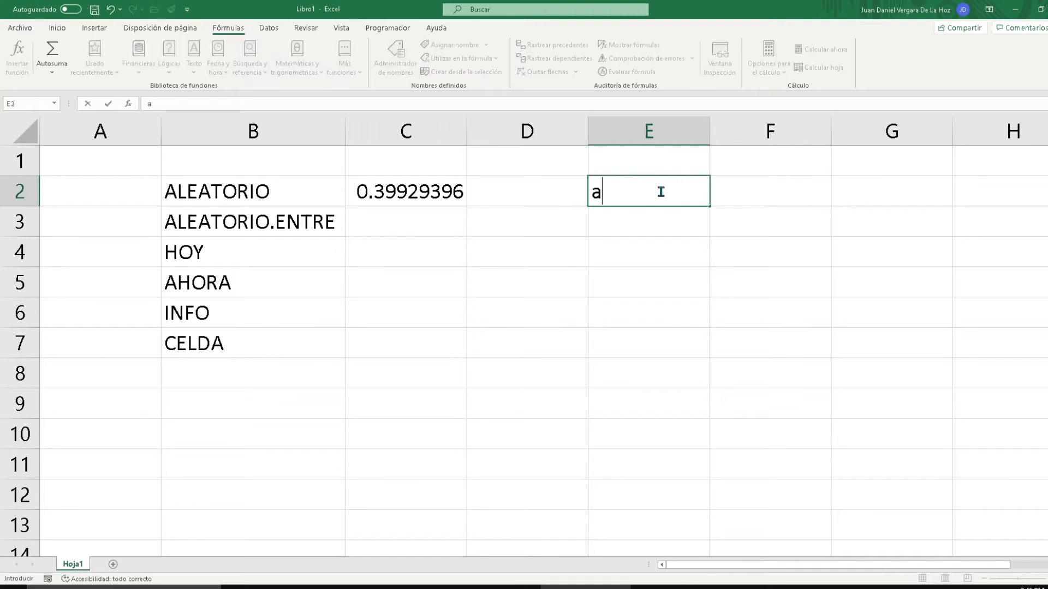
{"action": "key", "text": "Return"}
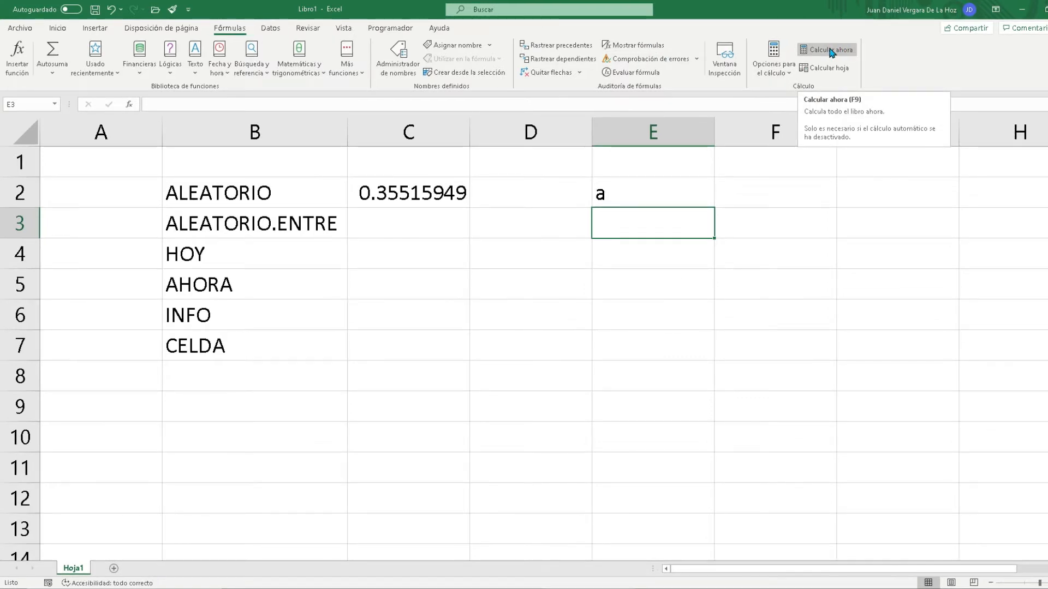
Force the whole workbook to recalculate several times to refresh the random number in C2
{"action": "left_click", "coordinate": [830, 52]}
{"action": "left_click", "coordinate": [830, 52]}
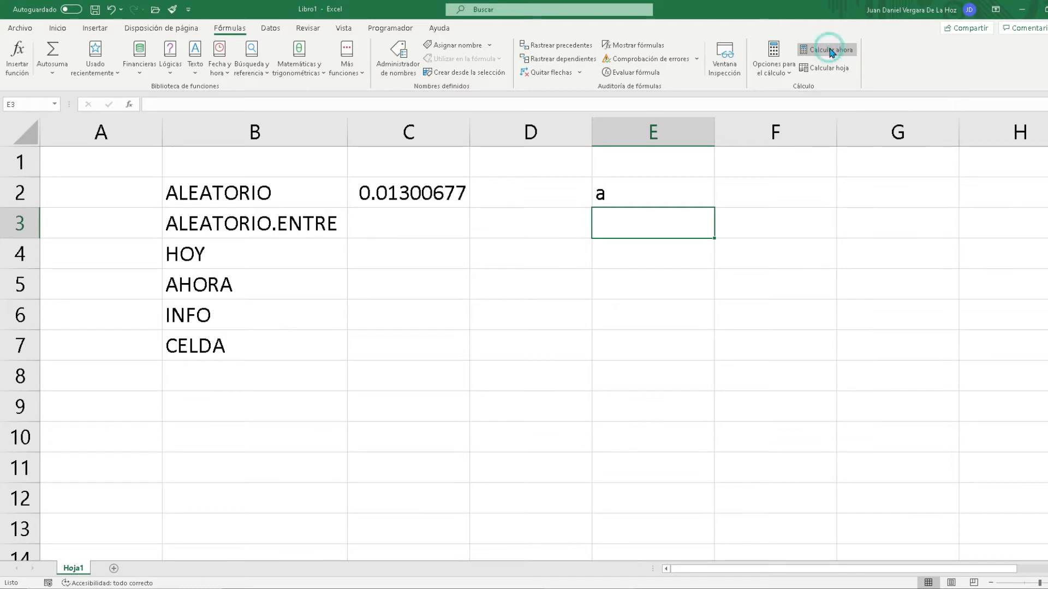
{"action": "left_click", "coordinate": [829, 52]}
{"action": "left_click", "coordinate": [830, 52]}
{"action": "left_click", "coordinate": [830, 51]}
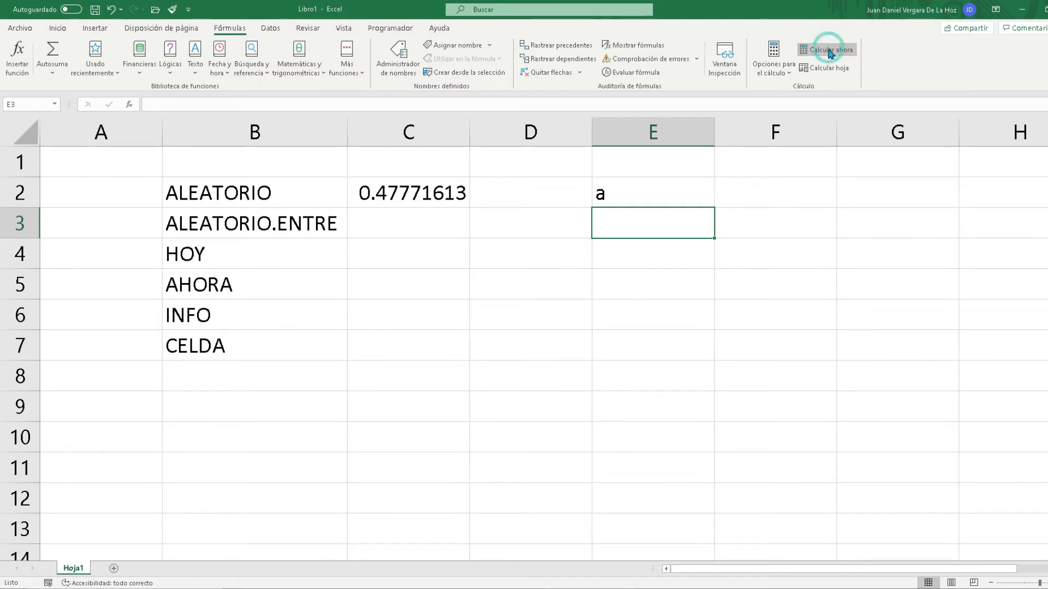
{"action": "left_click", "coordinate": [830, 52]}
{"action": "left_click", "coordinate": [830, 51]}
Enter the formula =ALEATORIO.ENTRE(1,100) in cell C3 to generate a random integer between 1 and 100
{"action": "left_click", "coordinate": [377, 226]}
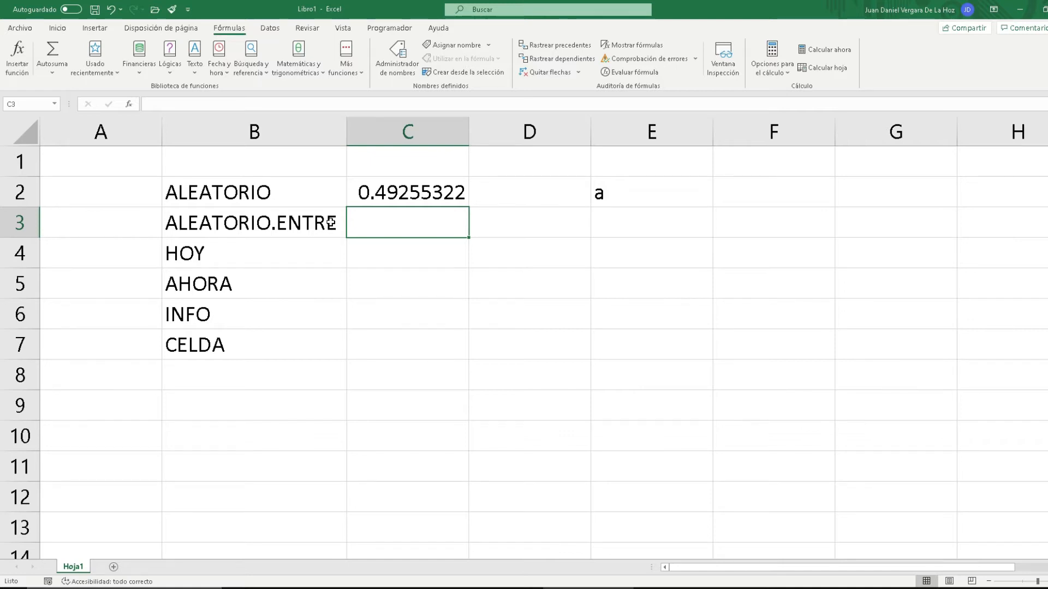
{"action": "type", "text": "=al"}
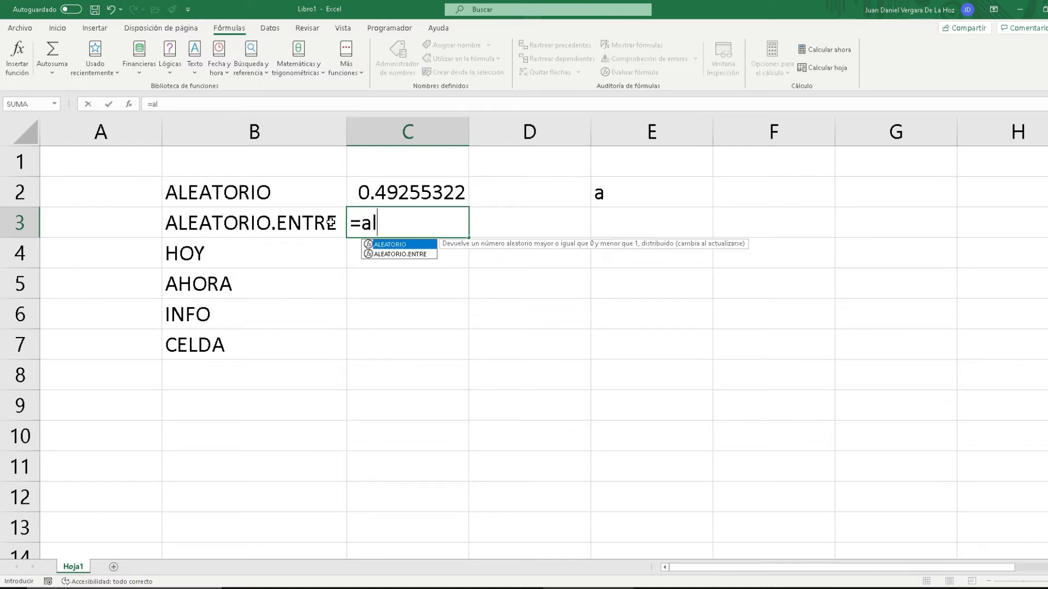
{"action": "key", "text": "Down"}
{"action": "key", "text": "Tab"}
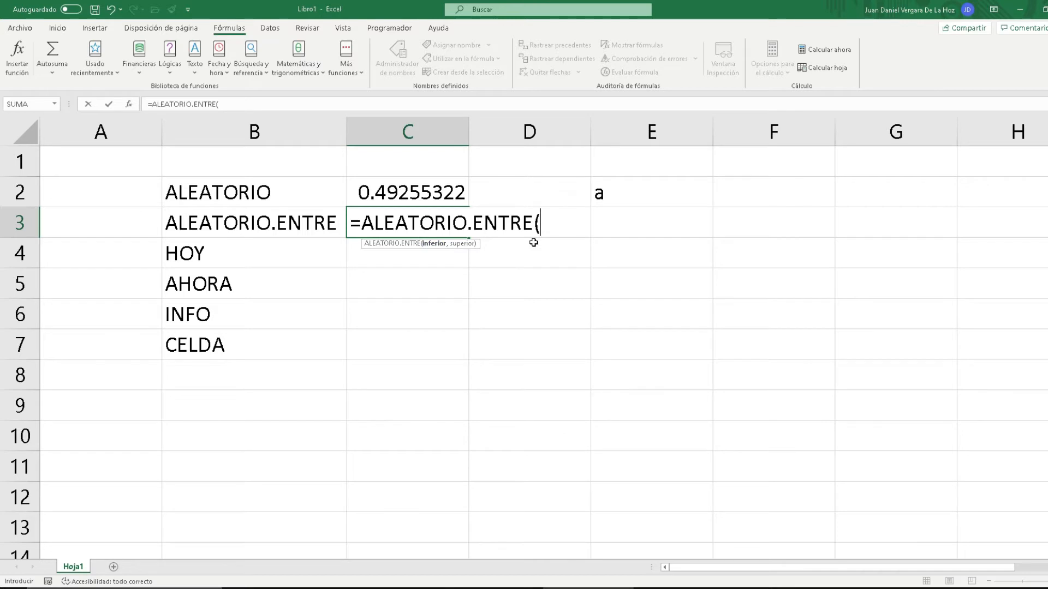
{"action": "type", "text": "1,100"}
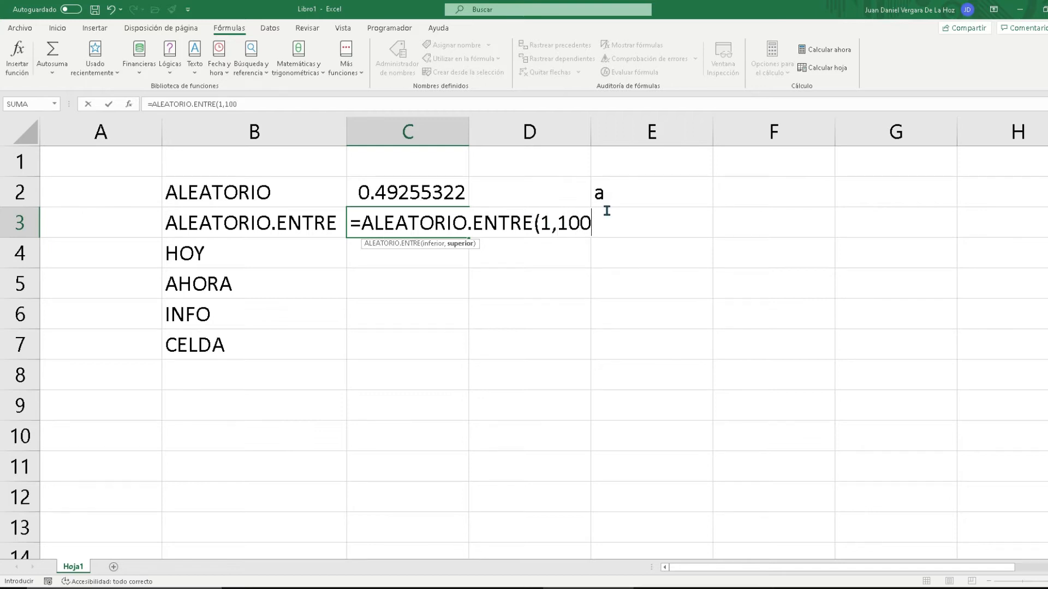
{"action": "type", "text": ")"}
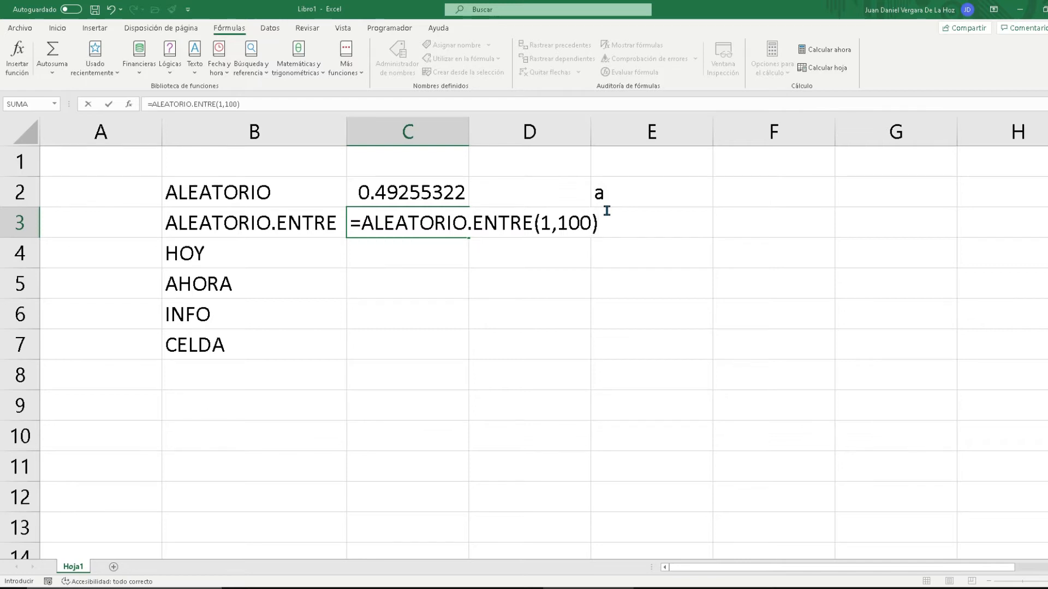
{"action": "key", "text": "Return"}
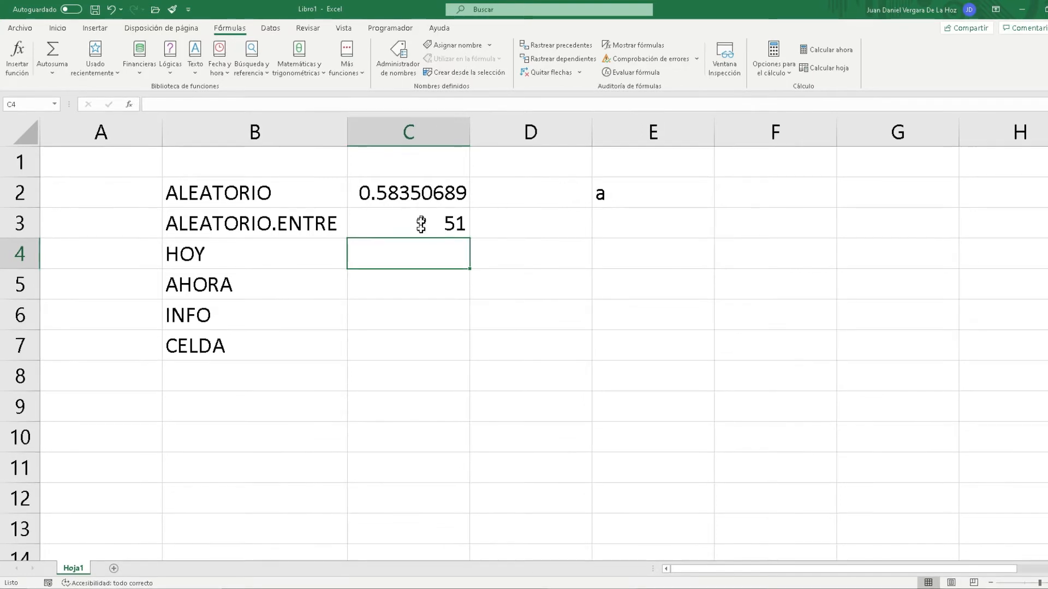
Clear the text in cell E2 and recalculate the workbook repeatedly to refresh both random values in C2 and C3
{"action": "left_click", "coordinate": [661, 191]}
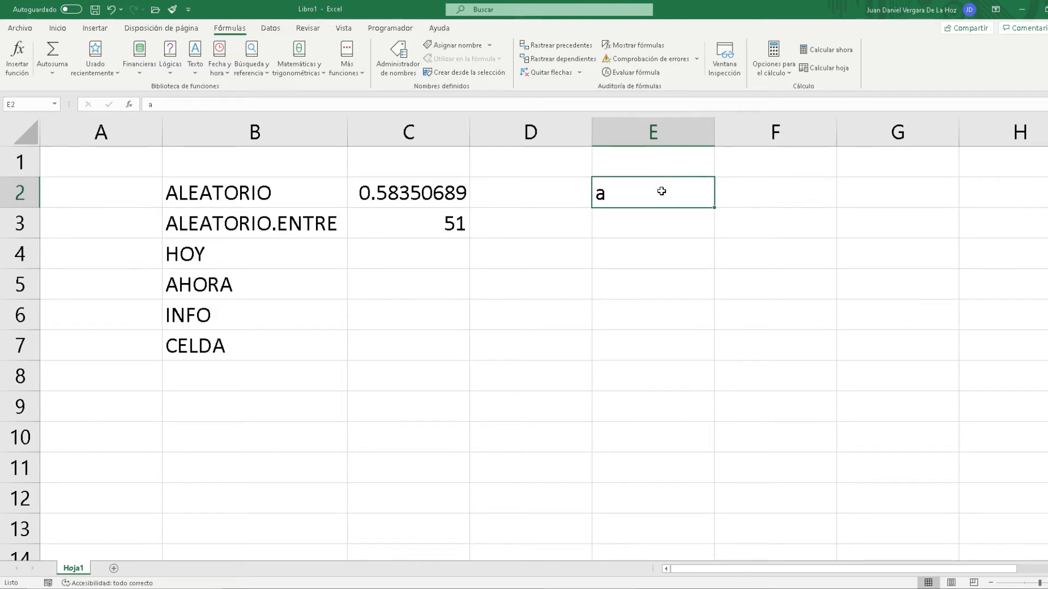
{"action": "key", "text": "Delete"}
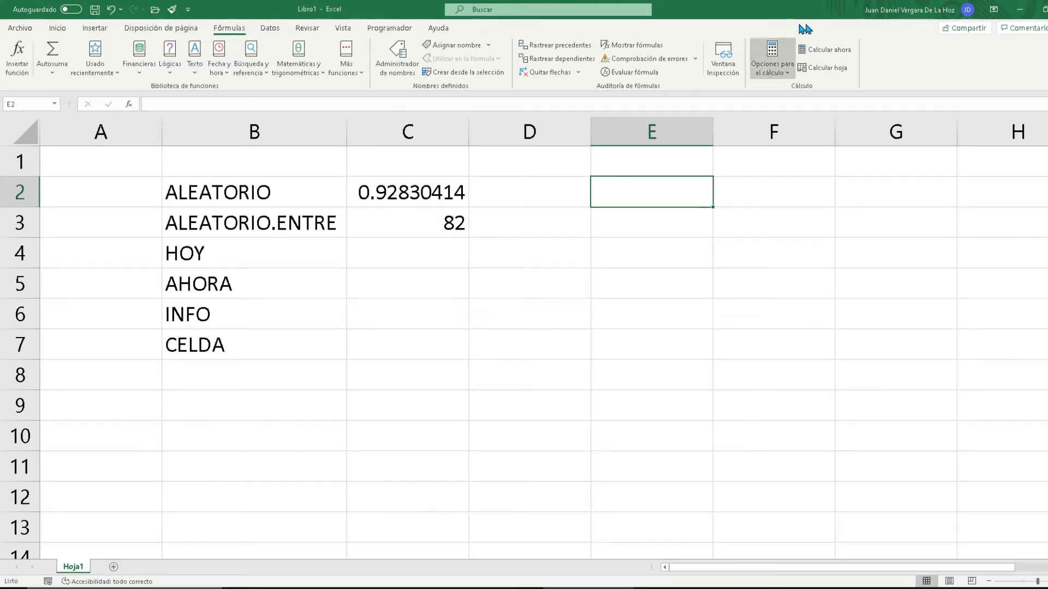
{"action": "left_click", "coordinate": [820, 50]}
{"action": "left_click", "coordinate": [820, 50]}
{"action": "left_click", "coordinate": [820, 51]}
{"action": "left_click", "coordinate": [819, 50]}
{"action": "left_click", "coordinate": [819, 50]}
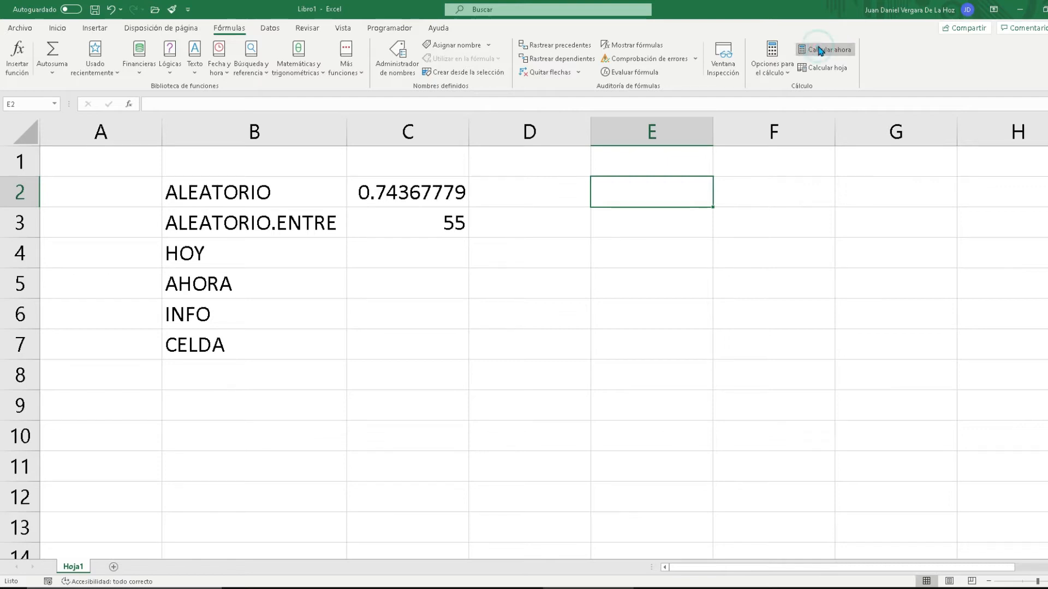
{"action": "left_click", "coordinate": [821, 50]}
{"action": "left_click", "coordinate": [822, 50]}
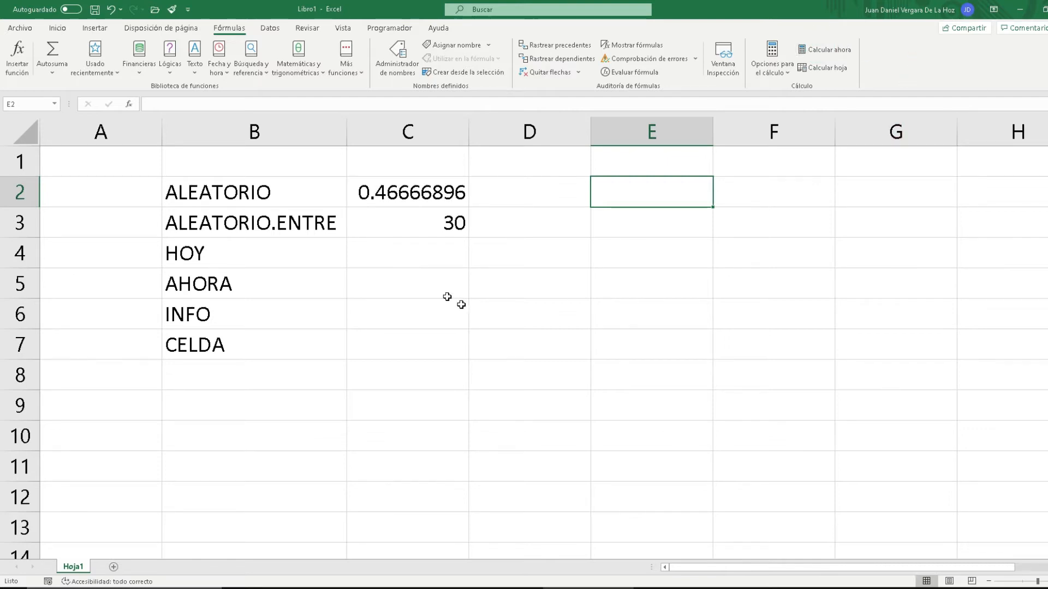
Enter the formula =HOY() in cell C4 for the current date, and reselect the cell to show its formula
{"action": "left_click", "coordinate": [434, 247]}
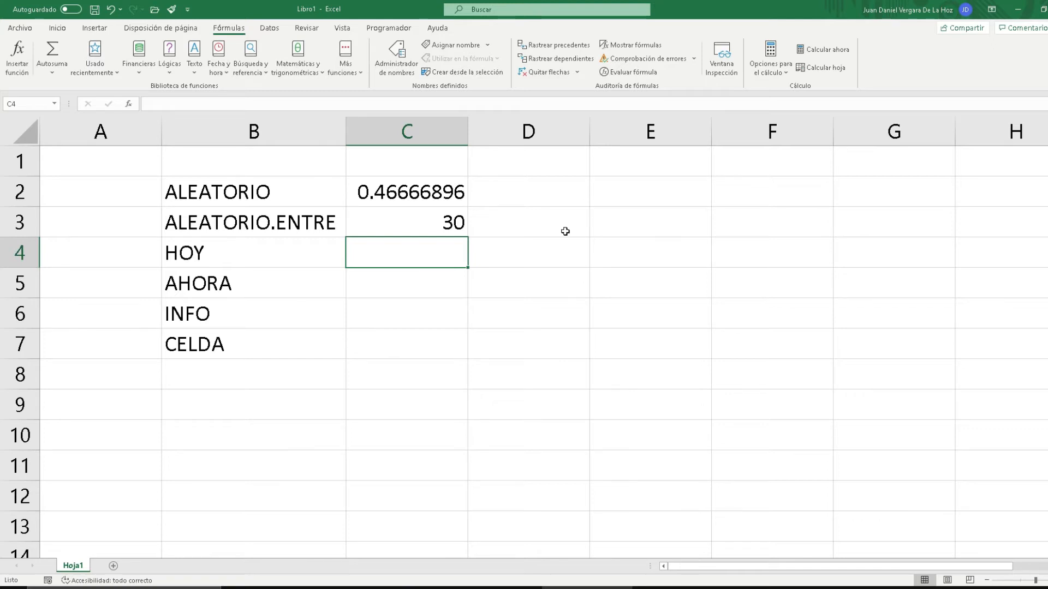
{"action": "type", "text": "="}
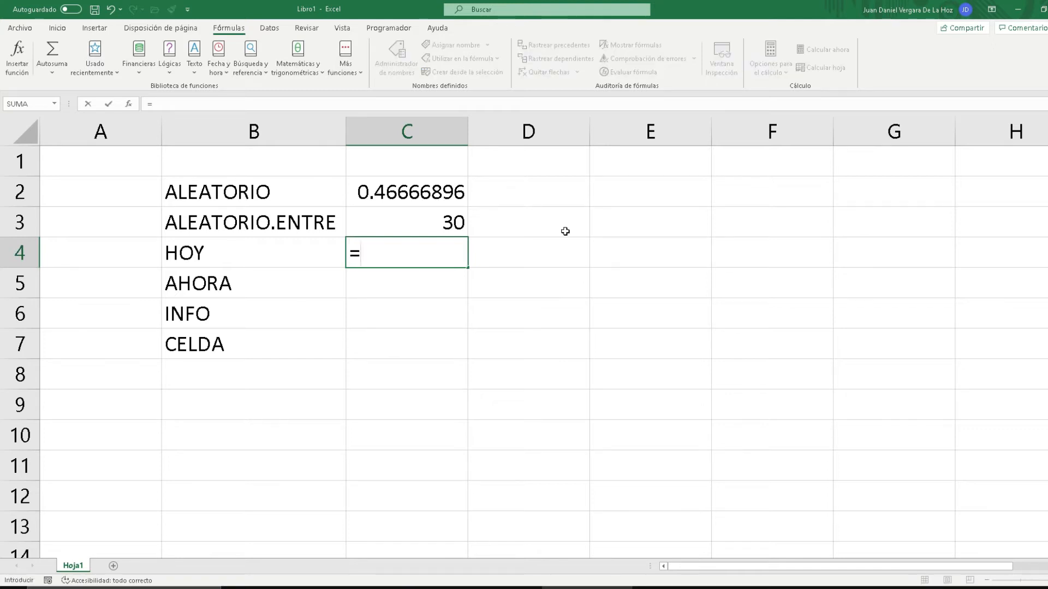
{"action": "type", "text": "HOY("}
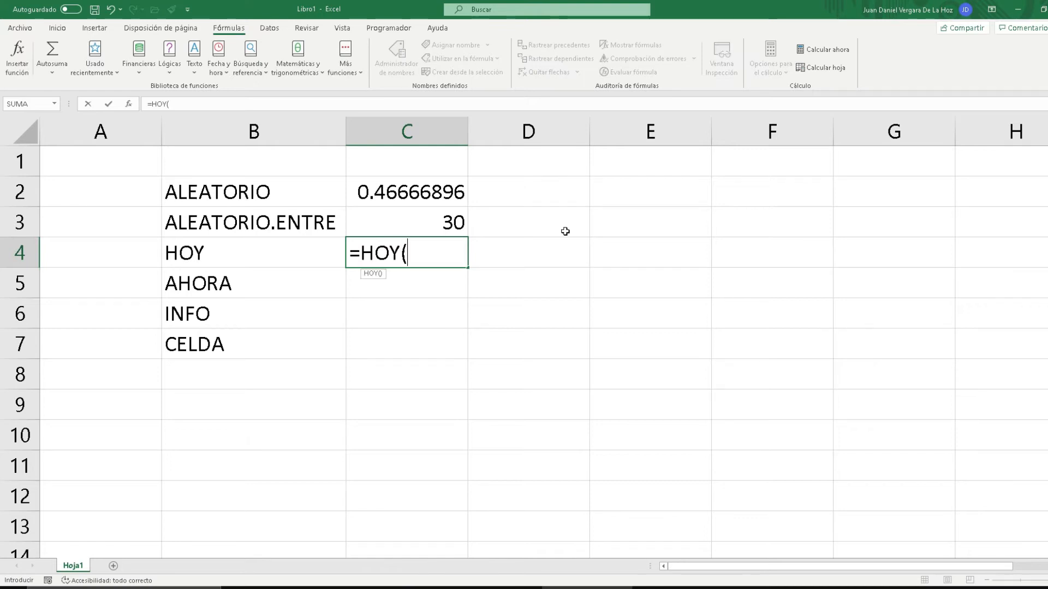
{"action": "type", "text": ")"}
{"action": "key", "text": "Return"}
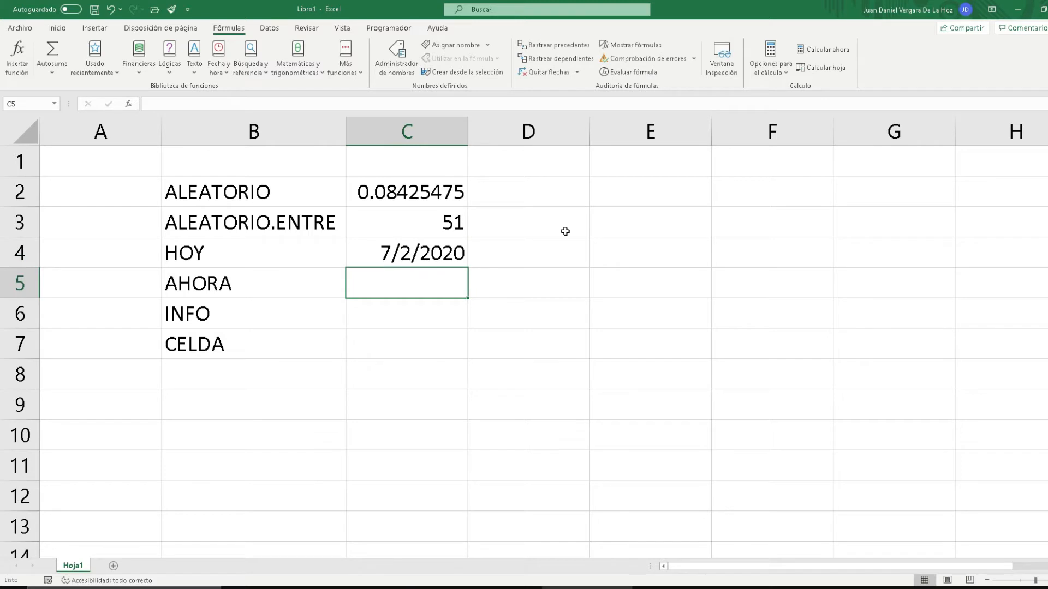
{"action": "left_click", "coordinate": [436, 248]}
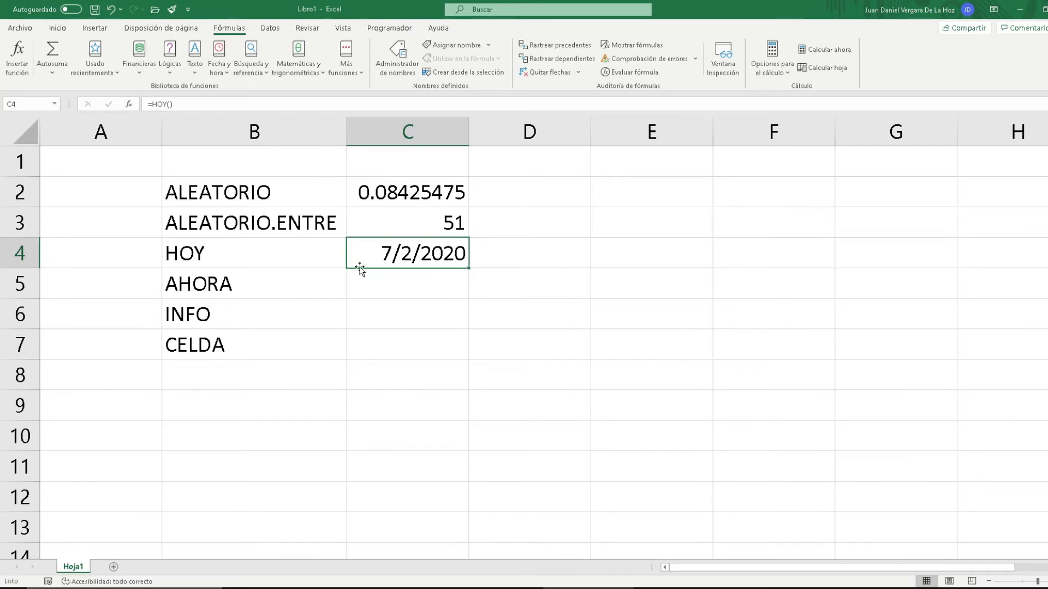
Enter the formula =AHORA() in cell C5 to return the current date and time
{"action": "left_click", "coordinate": [466, 280]}
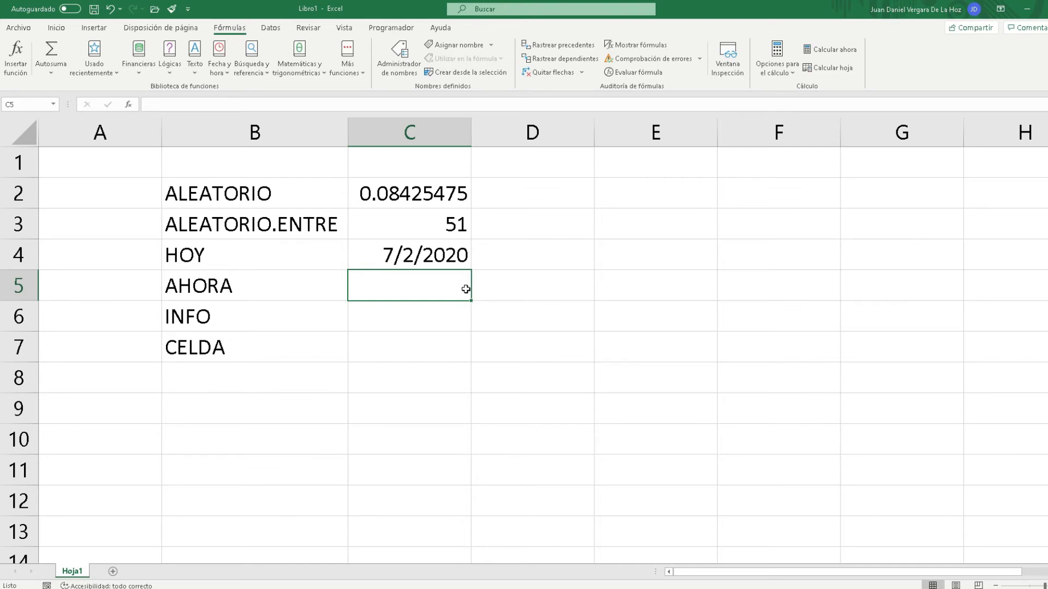
{"action": "type", "text": "=A"}
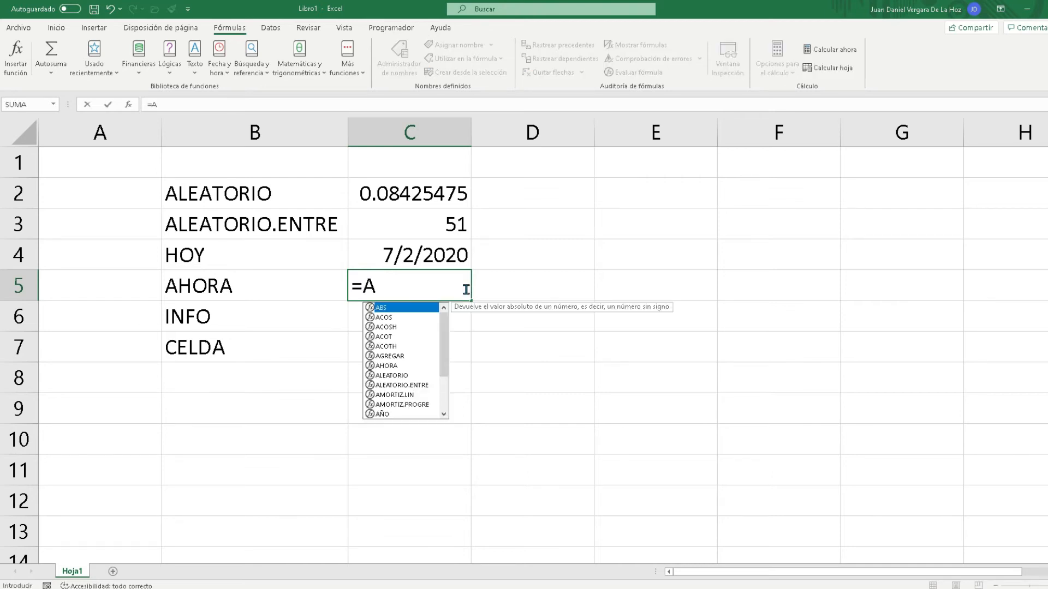
{"action": "type", "text": "HORA("}
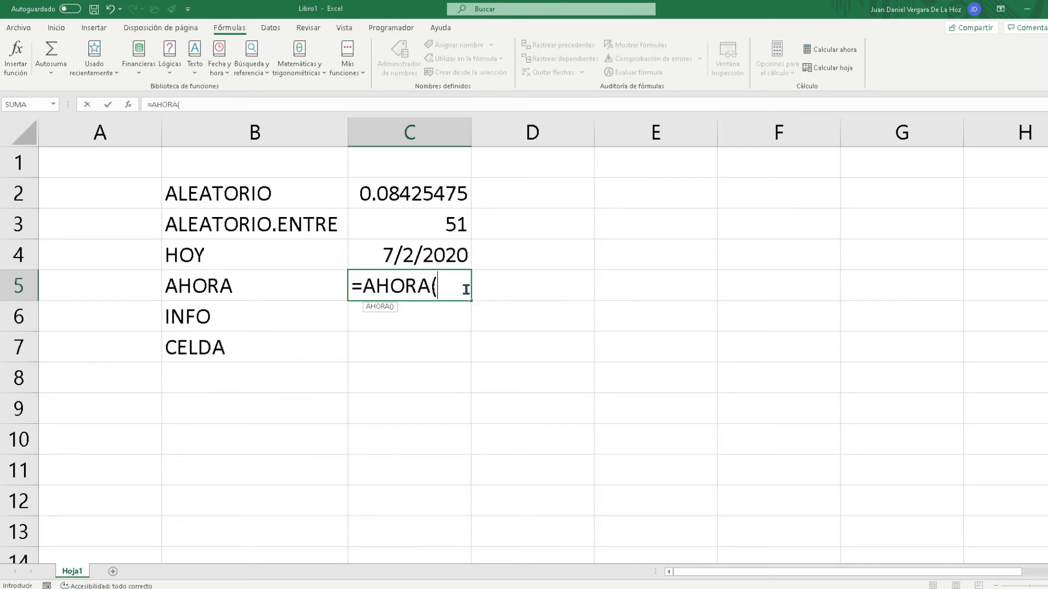
{"action": "type", "text": ")"}
{"action": "key", "text": "Return"}
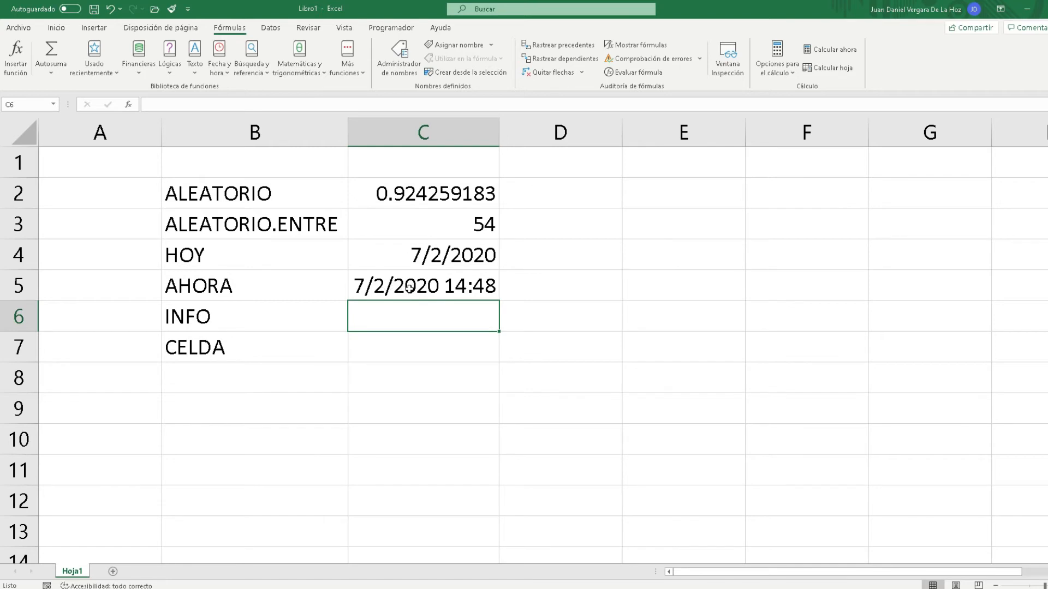
Apply the Hora number format to the AHORA result in cell C5
{"action": "left_click", "coordinate": [474, 283]}
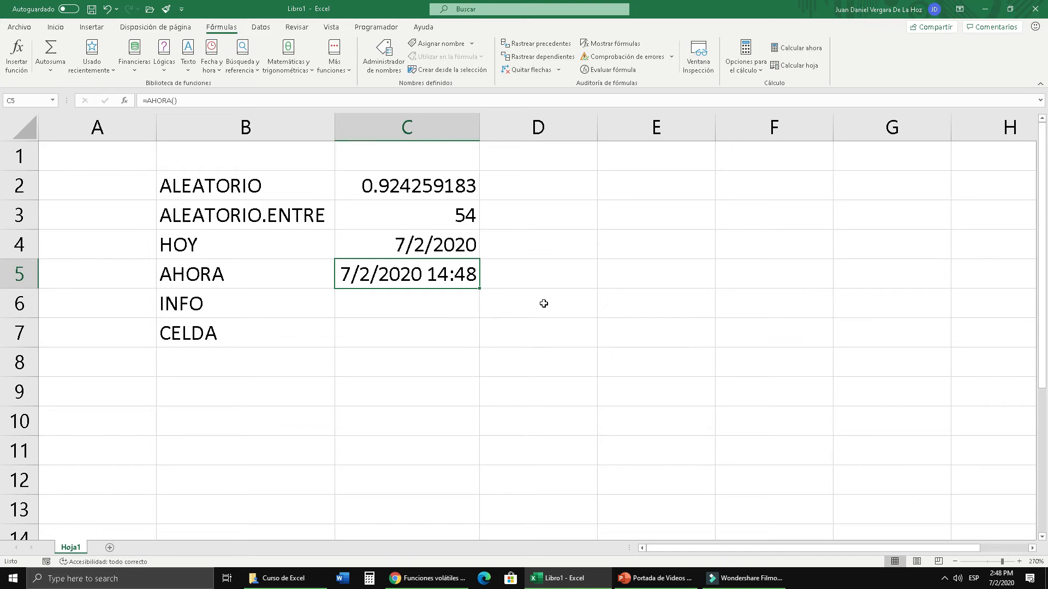
{"action": "left_click", "coordinate": [56, 28]}
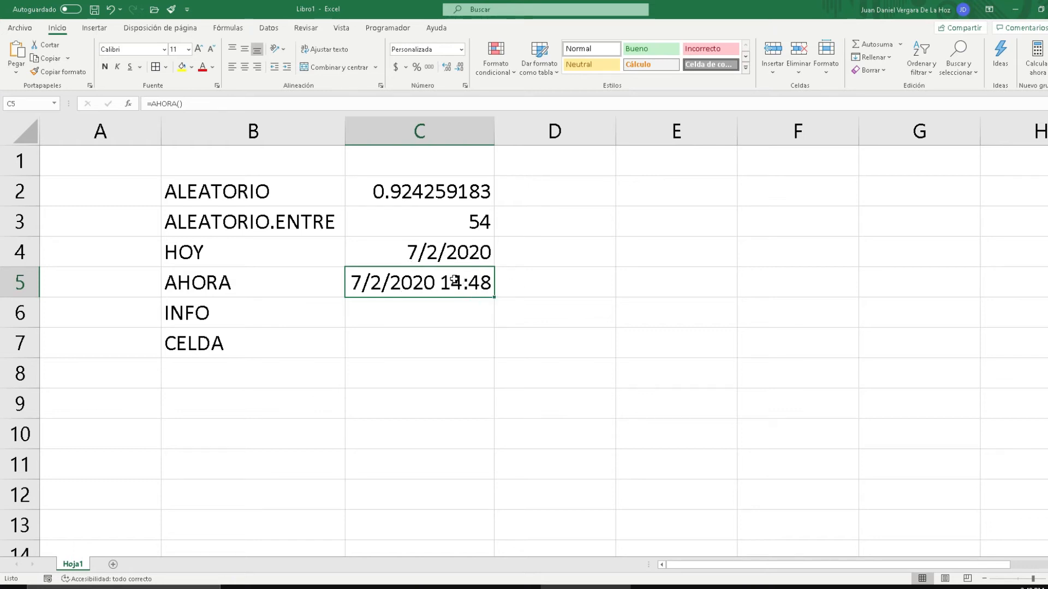
{"action": "left_click", "coordinate": [455, 51]}
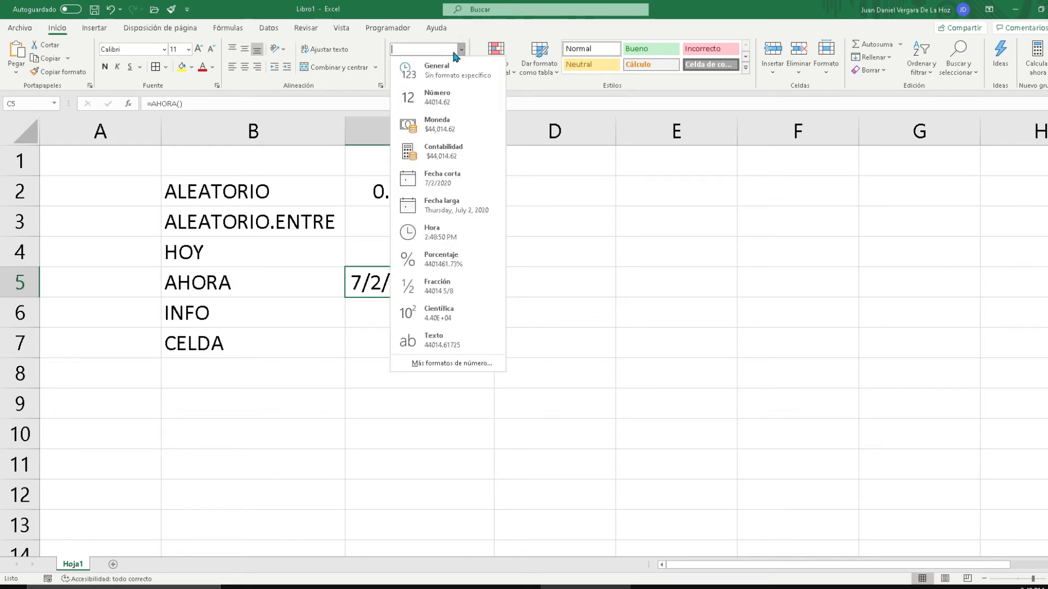
{"action": "left_click", "coordinate": [450, 242]}
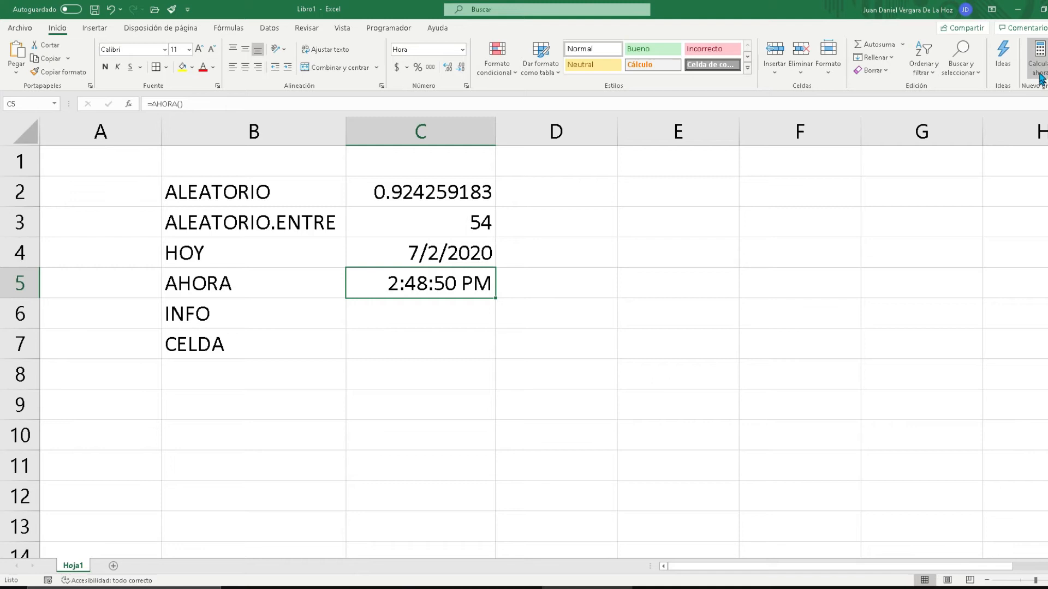
Recalculate the workbook several times to refresh the time in C5 and the random values
{"action": "left_click", "coordinate": [1041, 55]}
{"action": "left_click", "coordinate": [1041, 55]}
{"action": "left_click", "coordinate": [1041, 54]}
{"action": "left_click", "coordinate": [1041, 55]}
{"action": "left_click", "coordinate": [1041, 54]}
Enter the formula =INFO("VERSION") in cell C6 to return the Microsoft Excel version
{"action": "left_click", "coordinate": [454, 305]}
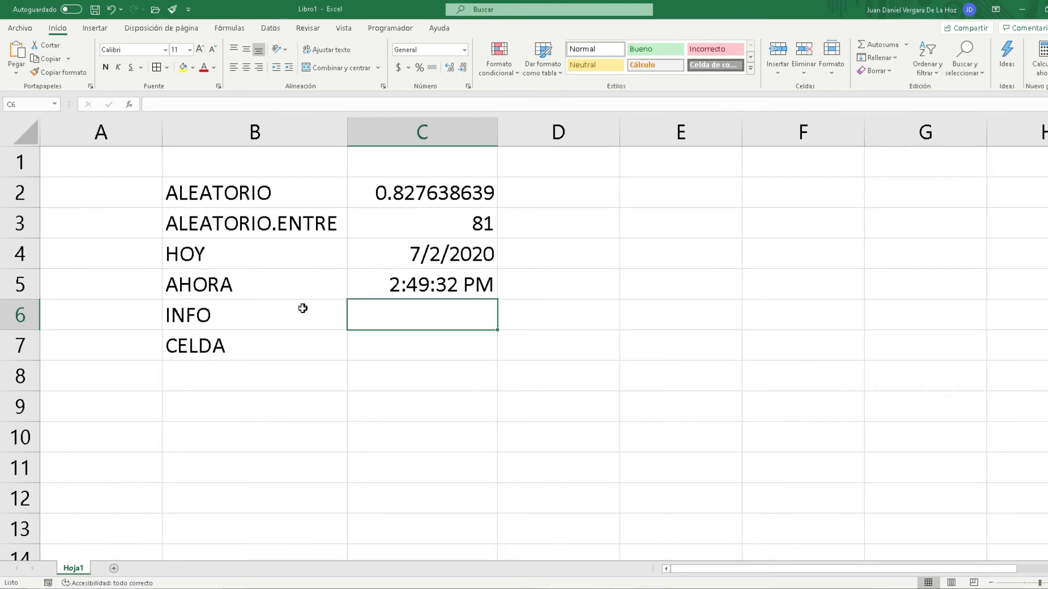
{"action": "type", "text": "=INFO("}
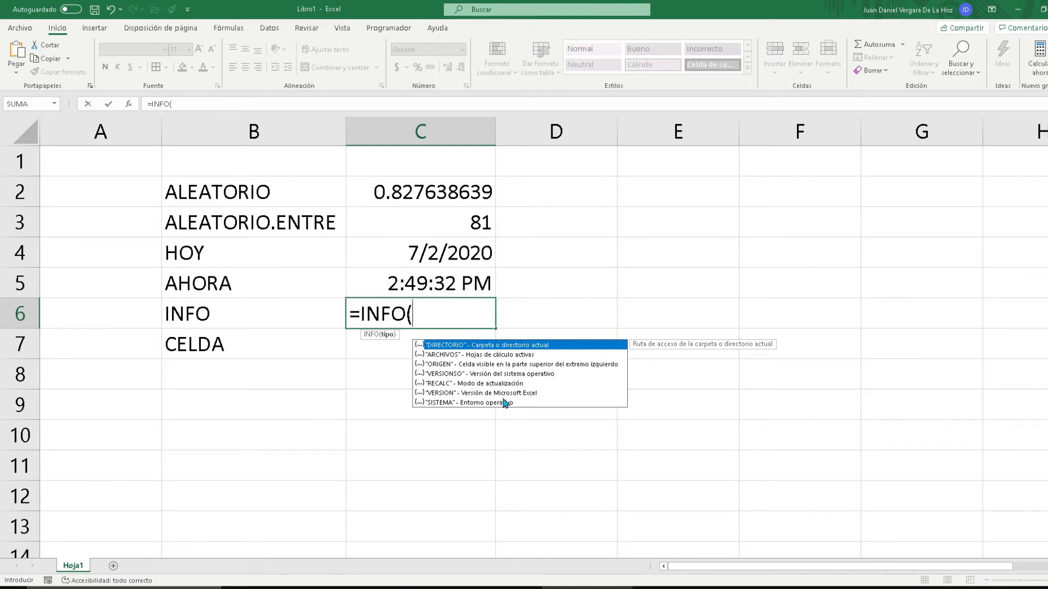
{"action": "left_click", "coordinate": [479, 394]}
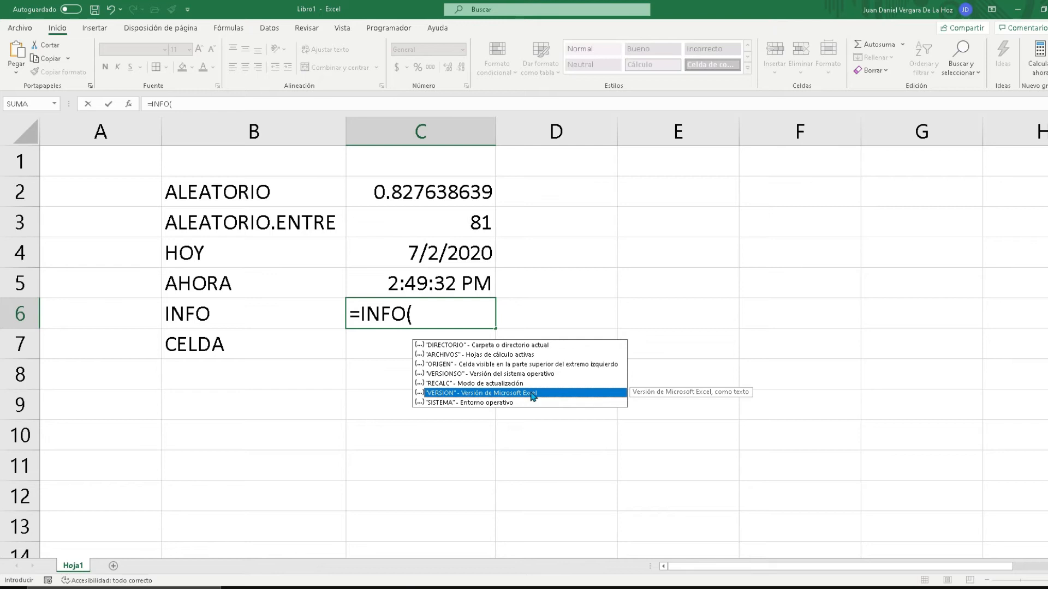
{"action": "double_click", "coordinate": [532, 394]}
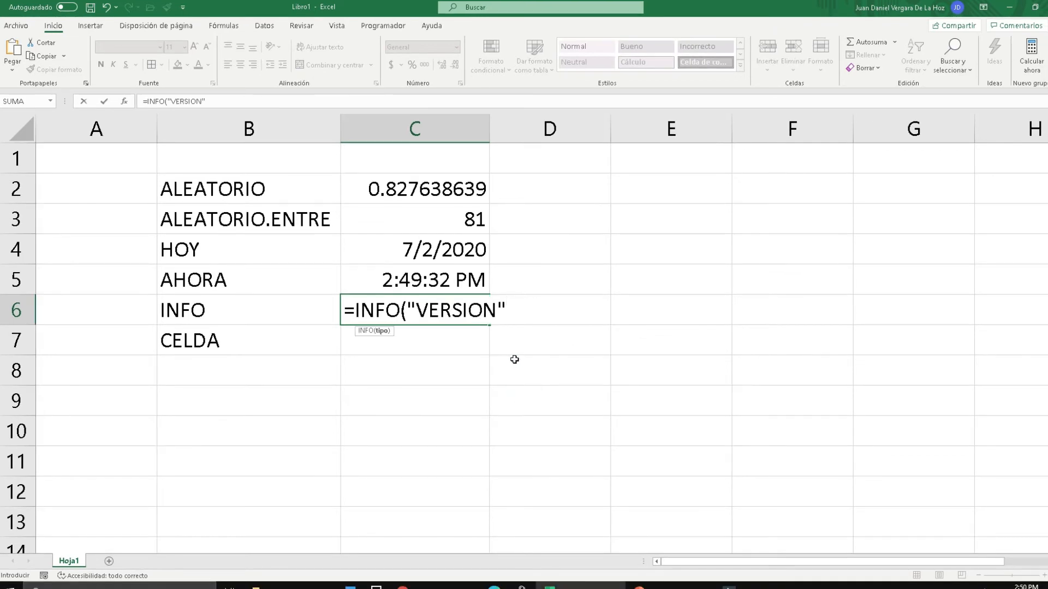
{"action": "type", "text": ")"}
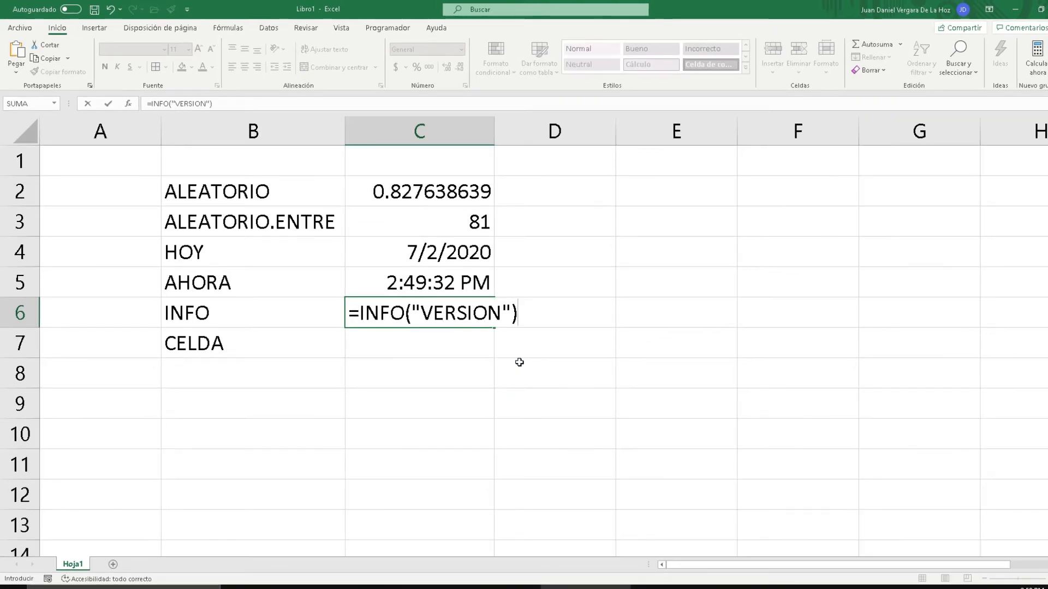
{"action": "key", "text": "Return"}
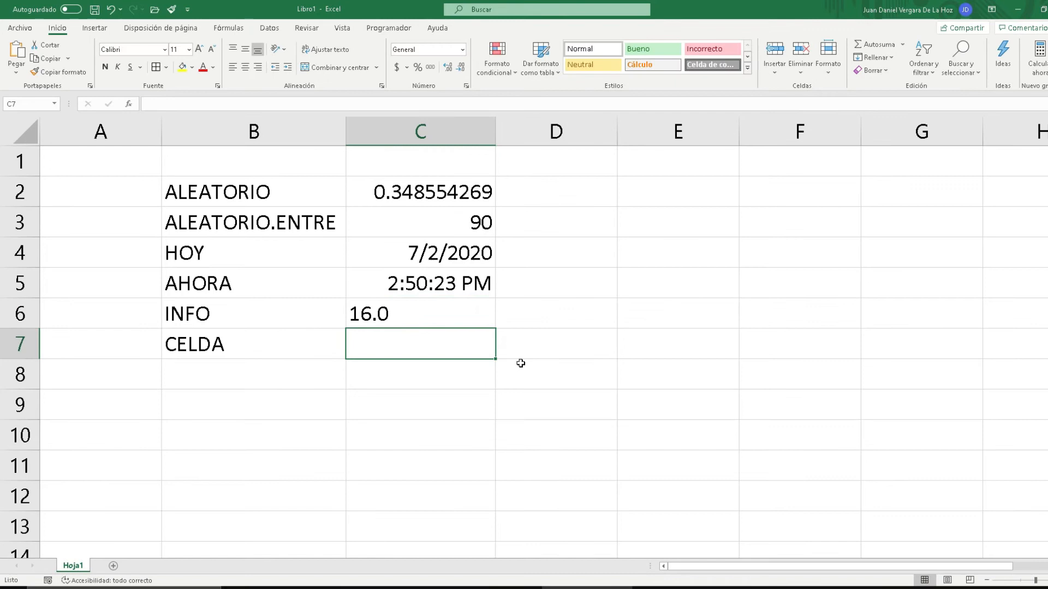
Change the formula in C6 to =INFO("RECALC") and widen column C to fit its result
{"action": "left_click", "coordinate": [464, 313]}
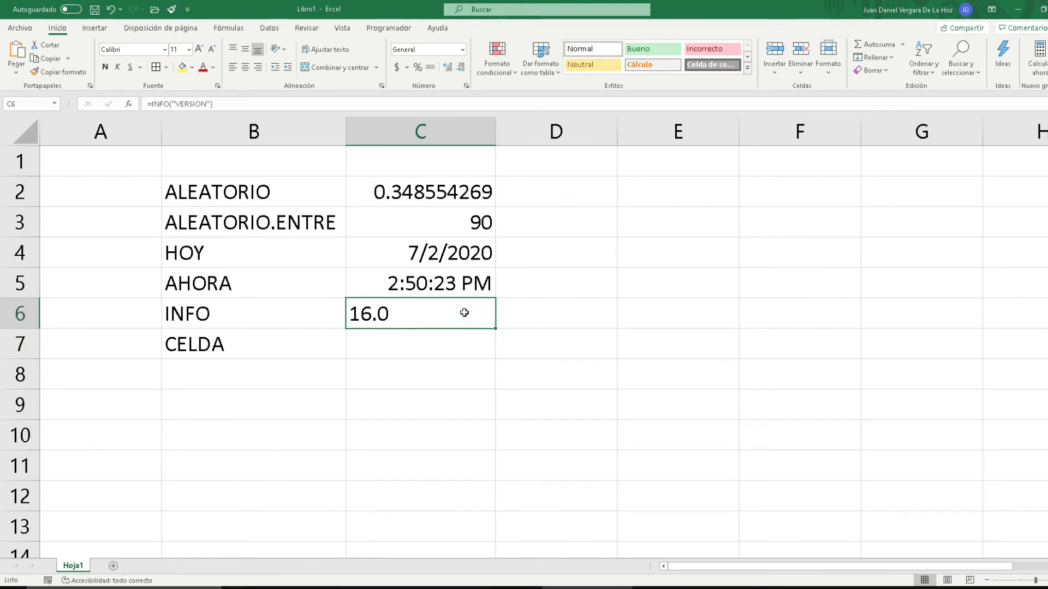
{"action": "double_click", "coordinate": [464, 313]}
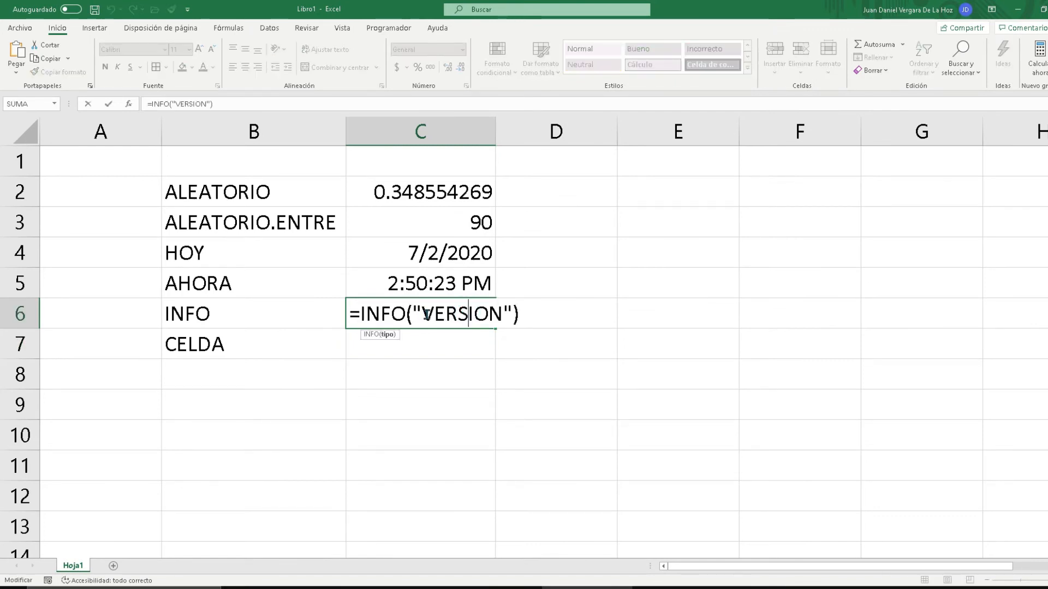
{"action": "left_click_drag", "start_coordinate": [412, 315], "coordinate": [509, 316]}
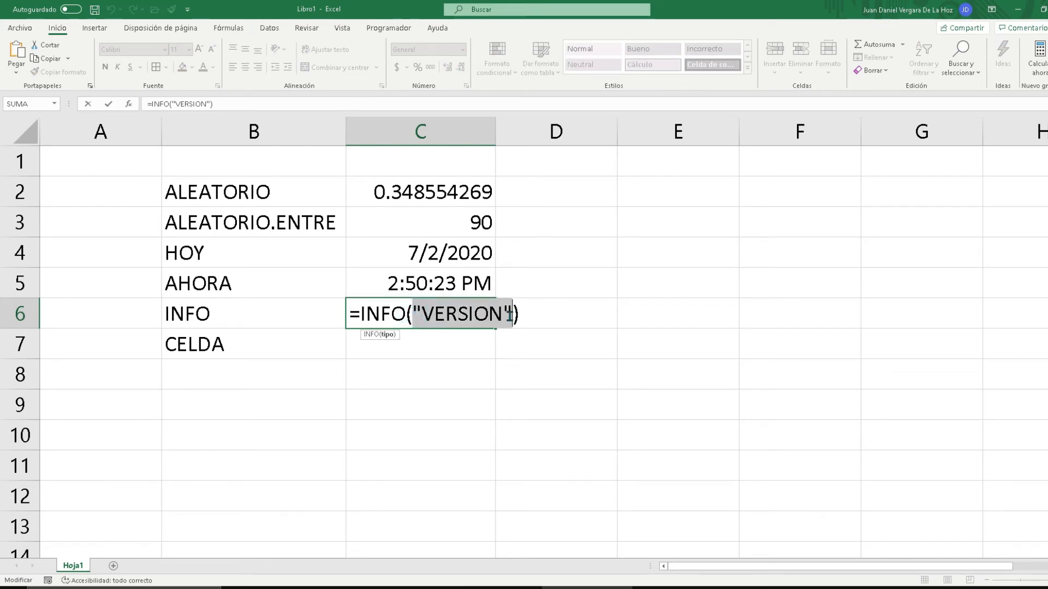
{"action": "key", "text": "BackSpace"}
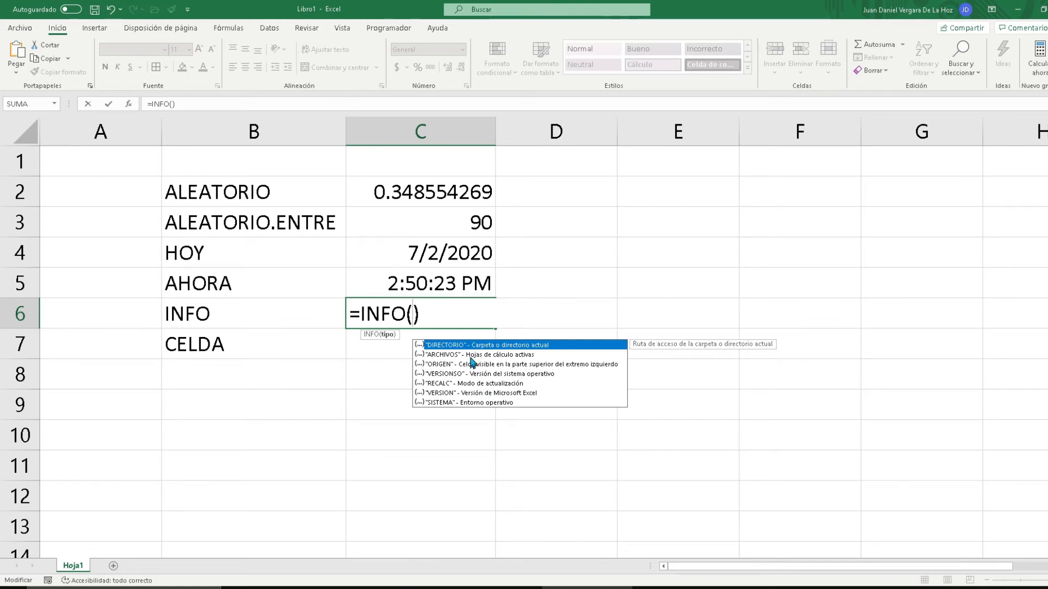
{"action": "key", "text": "Down"}
{"action": "key", "text": "Down"}
{"action": "key", "text": "Down"}
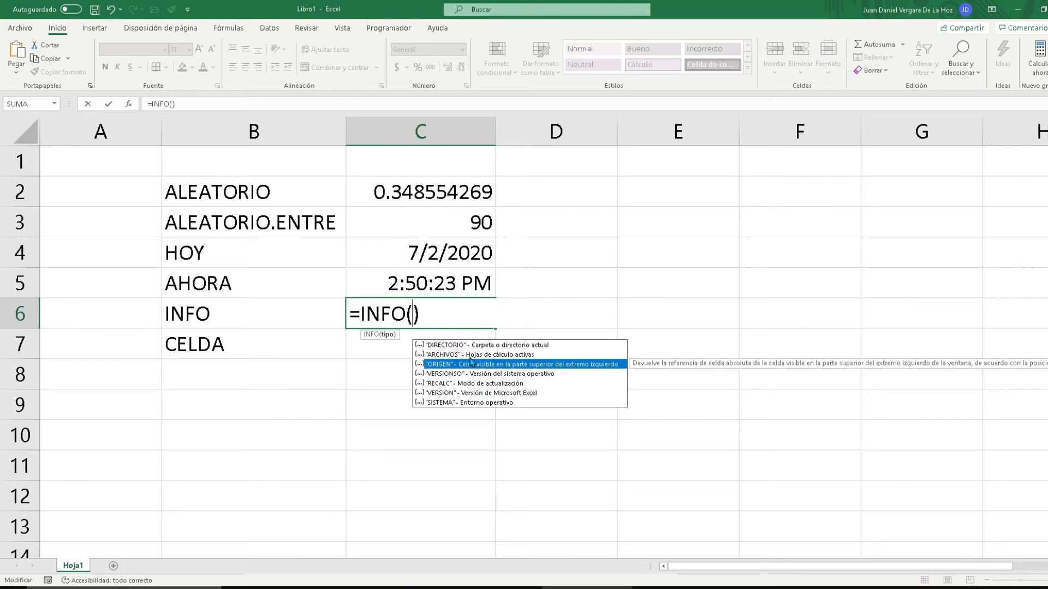
{"action": "key", "text": "Down"}
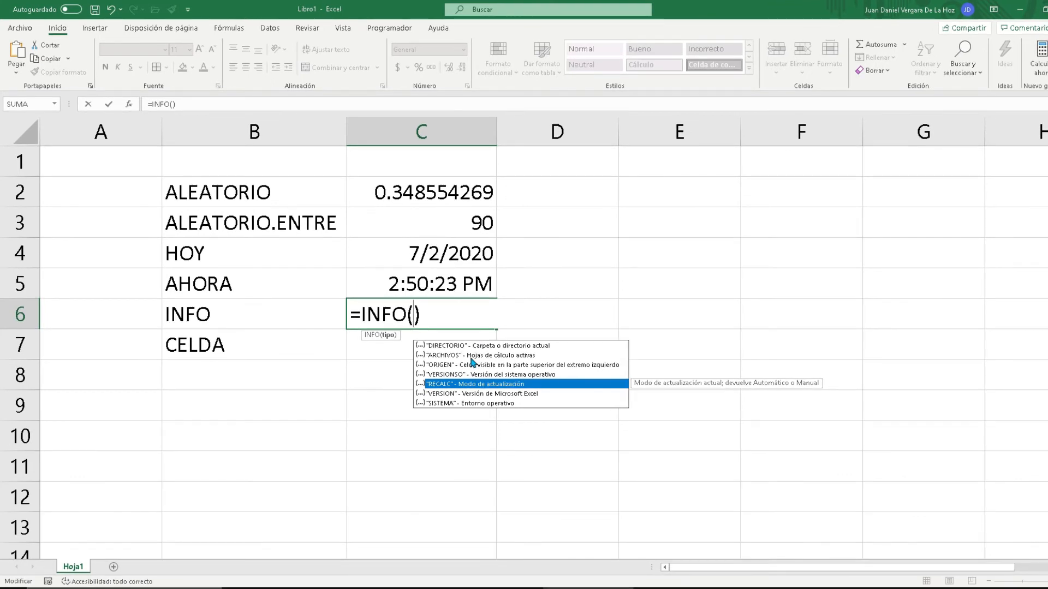
{"action": "key", "text": "Tab"}
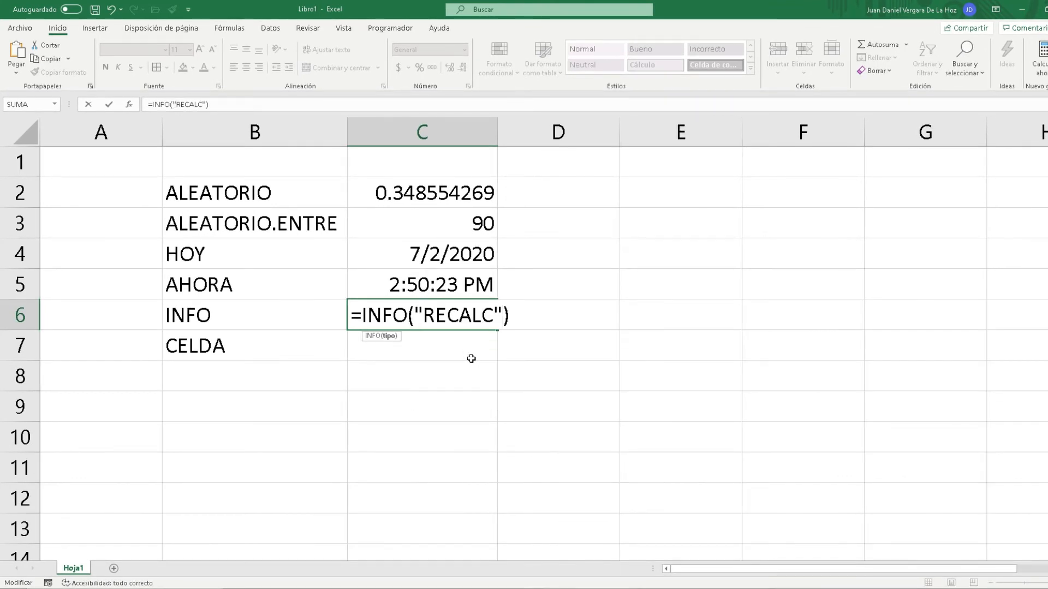
{"action": "key", "text": "Return"}
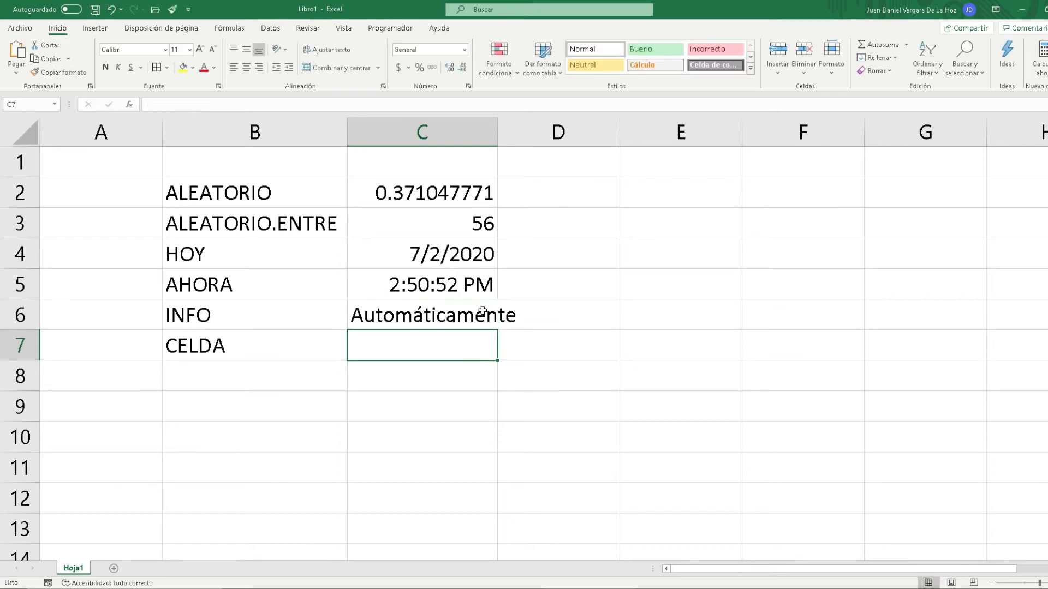
{"action": "left_click", "coordinate": [464, 316]}
{"action": "left_click_drag", "start_coordinate": [495, 127], "coordinate": [532, 128]}
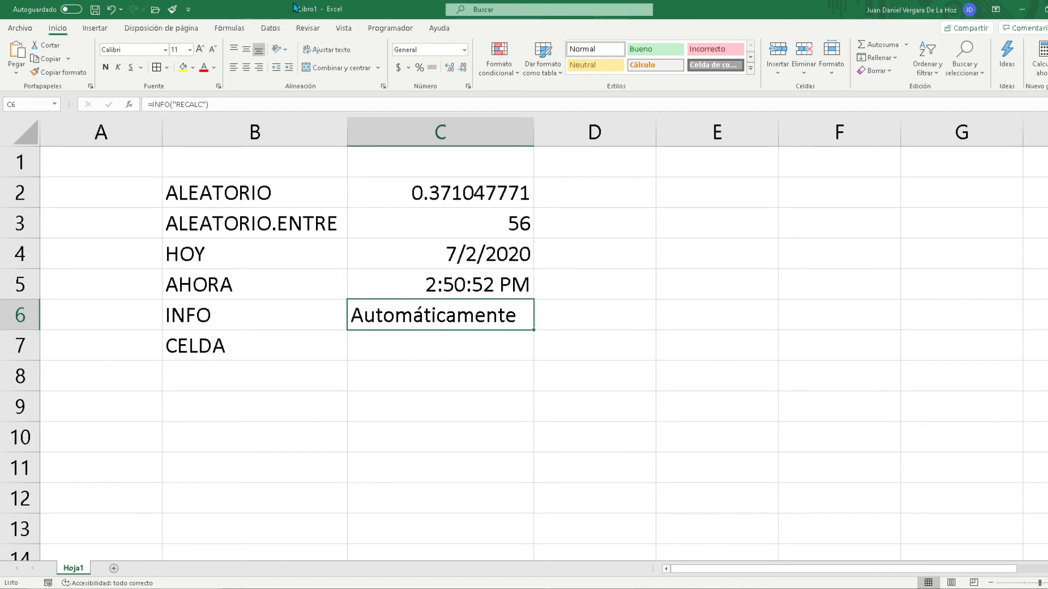
Switch the workbook's calculation mode to Manual and recalculate to refresh the INFO result in C6
{"action": "left_click", "coordinate": [228, 29]}
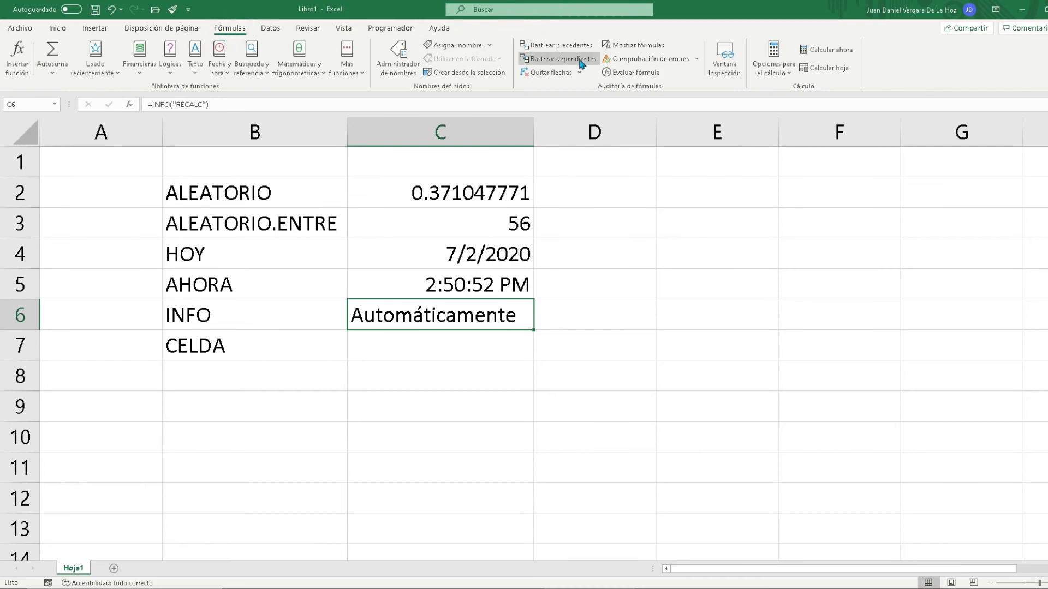
{"action": "left_click", "coordinate": [773, 60]}
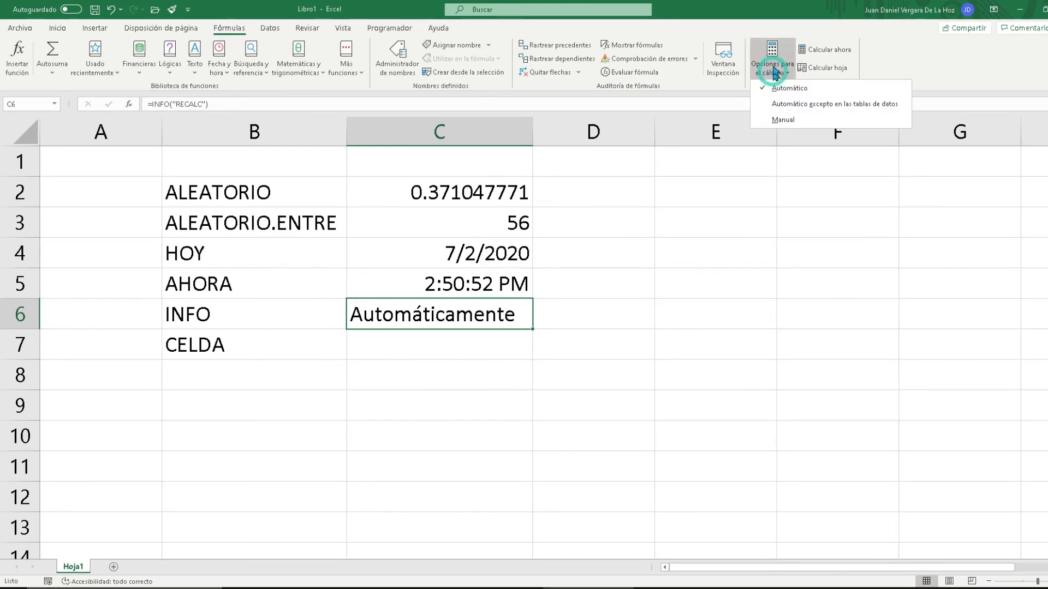
{"action": "left_click", "coordinate": [785, 120]}
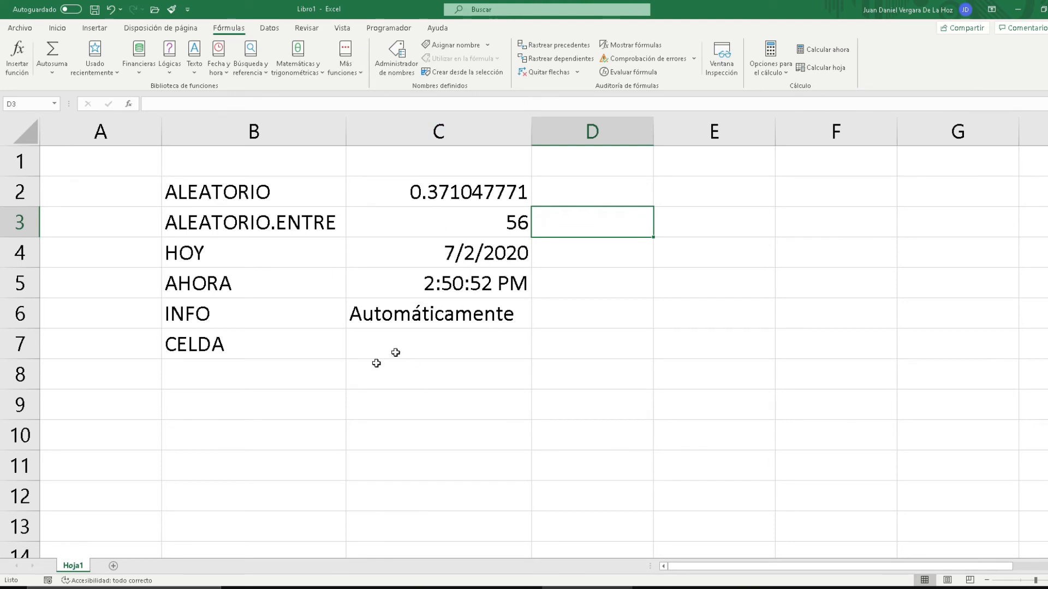
{"action": "left_click", "coordinate": [830, 49]}
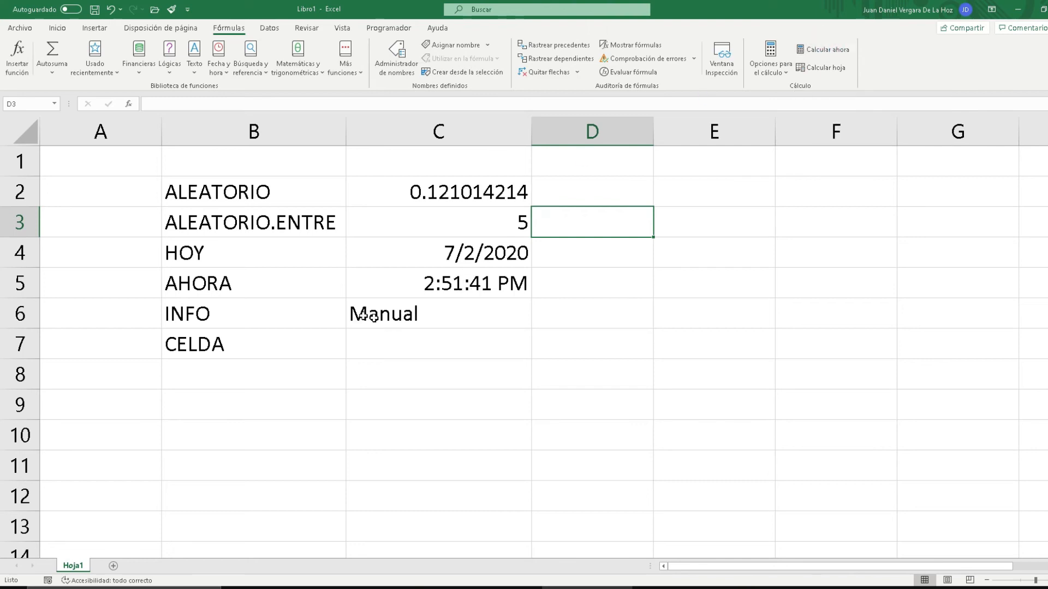
Select the INFO result in C6 and set the calculation mode back to Automático
{"action": "left_click", "coordinate": [420, 316]}
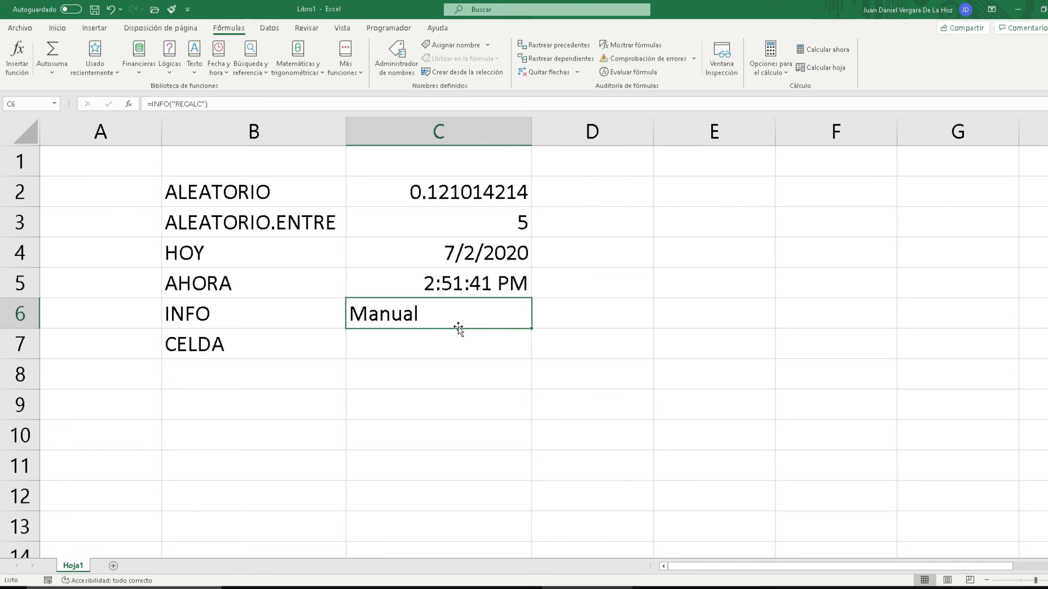
{"action": "left_click", "coordinate": [770, 61]}
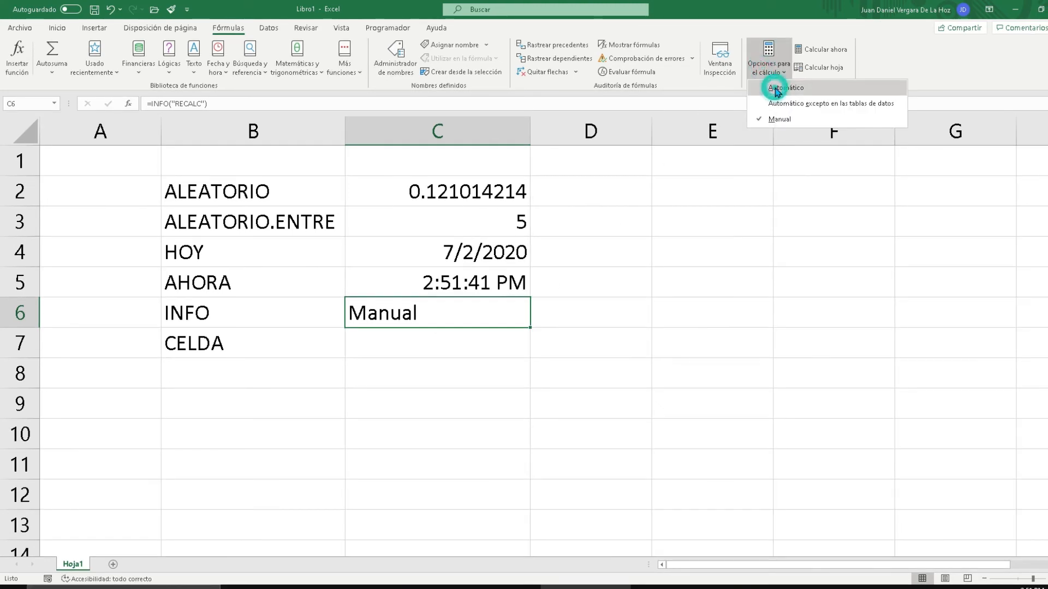
{"action": "left_click", "coordinate": [777, 88]}
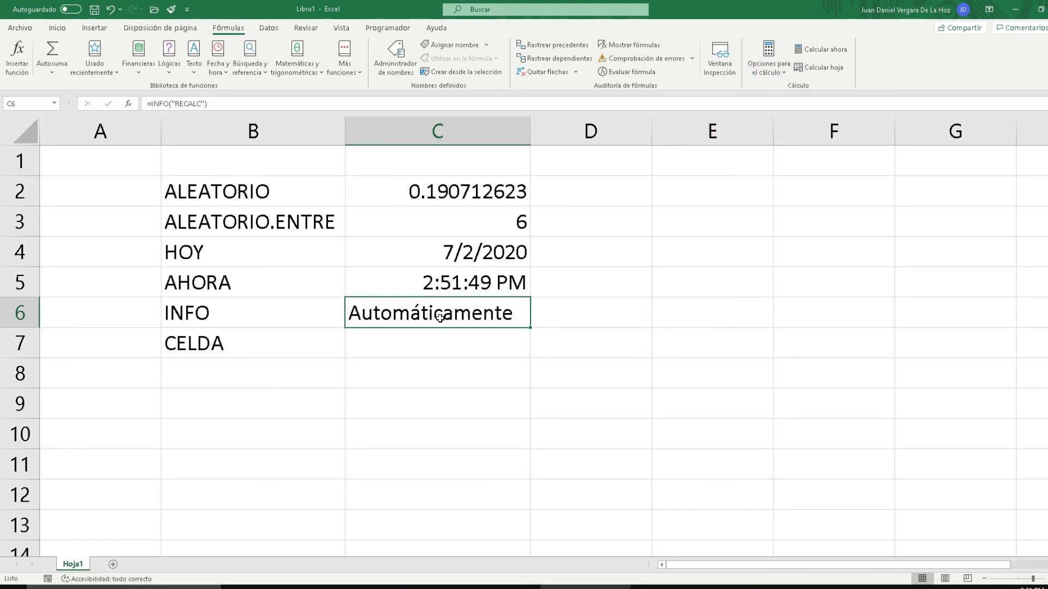
Enter the formula =CELDA("tipo",C3) in cell C7 to return the content type of cell C3
{"action": "left_click", "coordinate": [443, 344]}
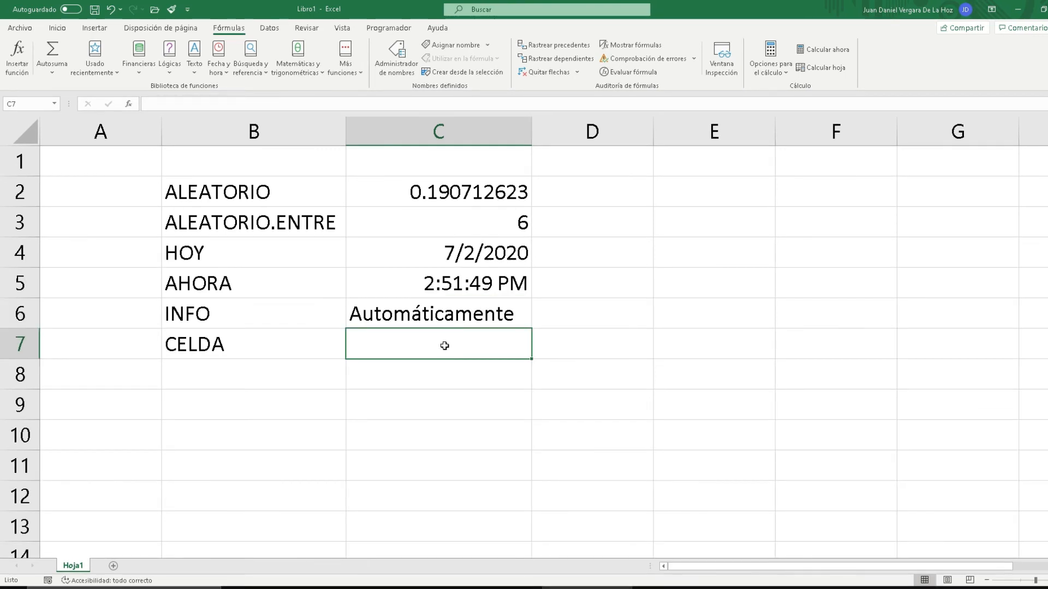
{"action": "type", "text": "=CELDA"}
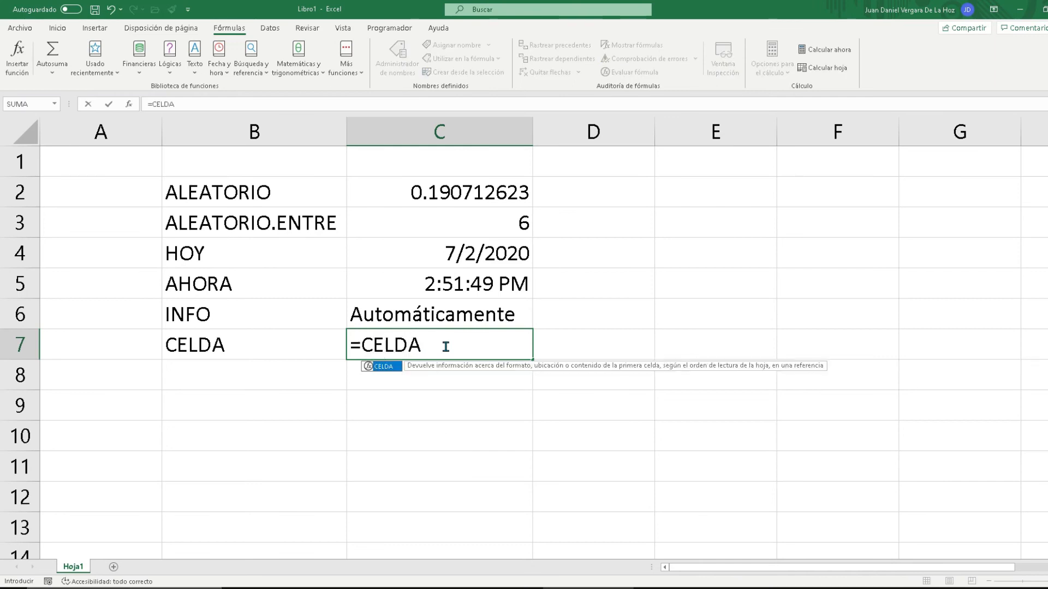
{"action": "type", "text": "("}
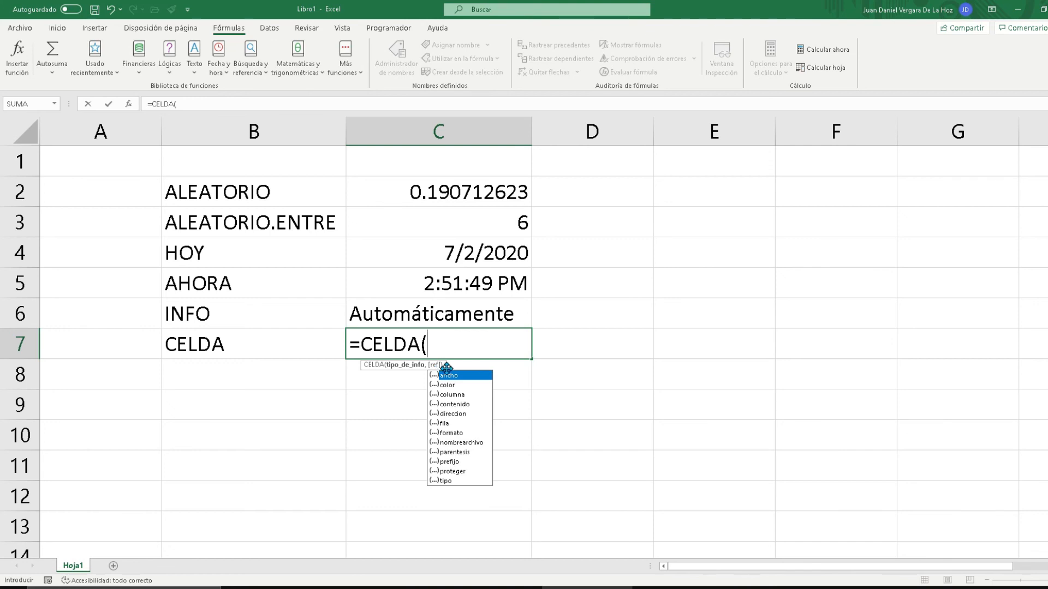
{"action": "left_click", "coordinate": [446, 481]}
{"action": "double_click", "coordinate": [445, 482]}
{"action": "type", "text": ","}
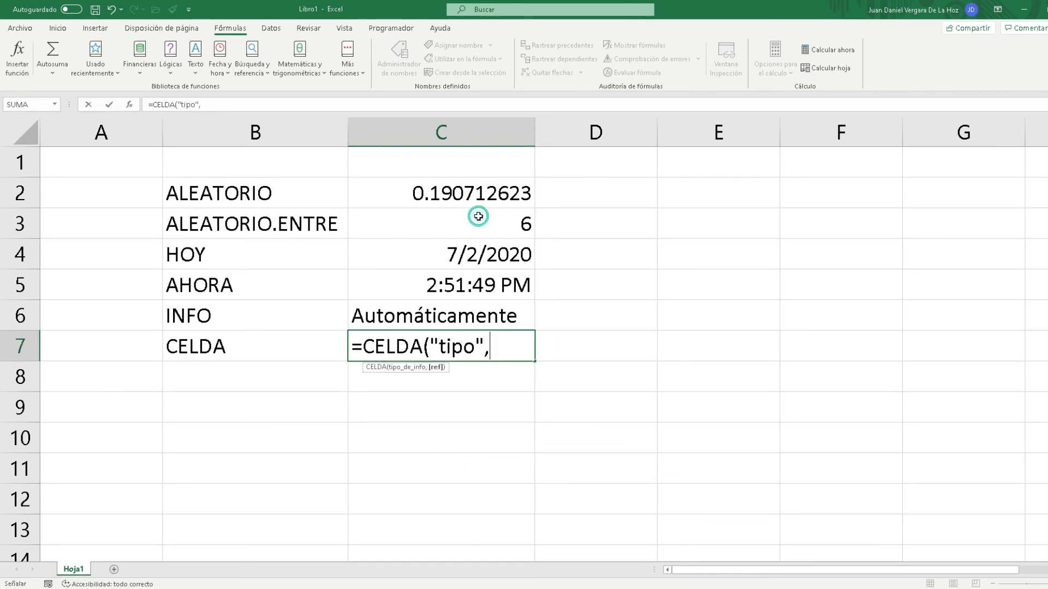
{"action": "left_click", "coordinate": [478, 216]}
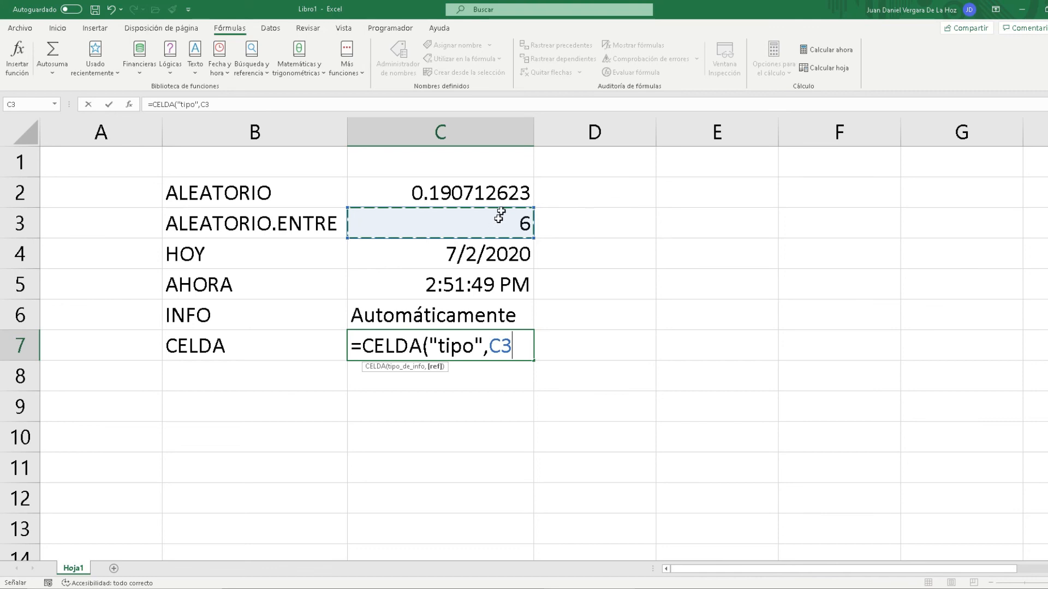
{"action": "type", "text": ")"}
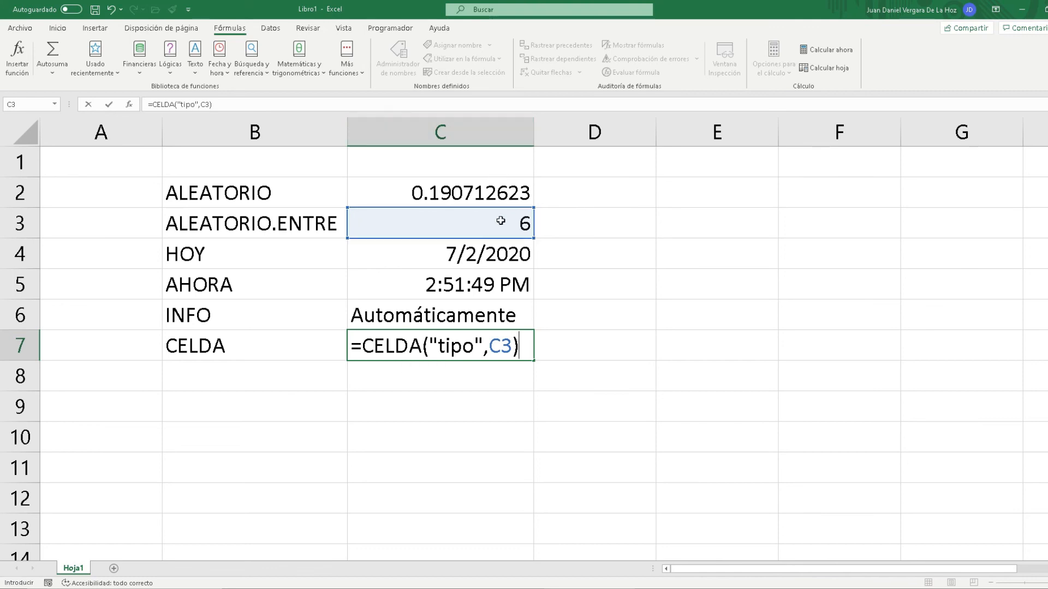
{"action": "key", "text": "Return"}
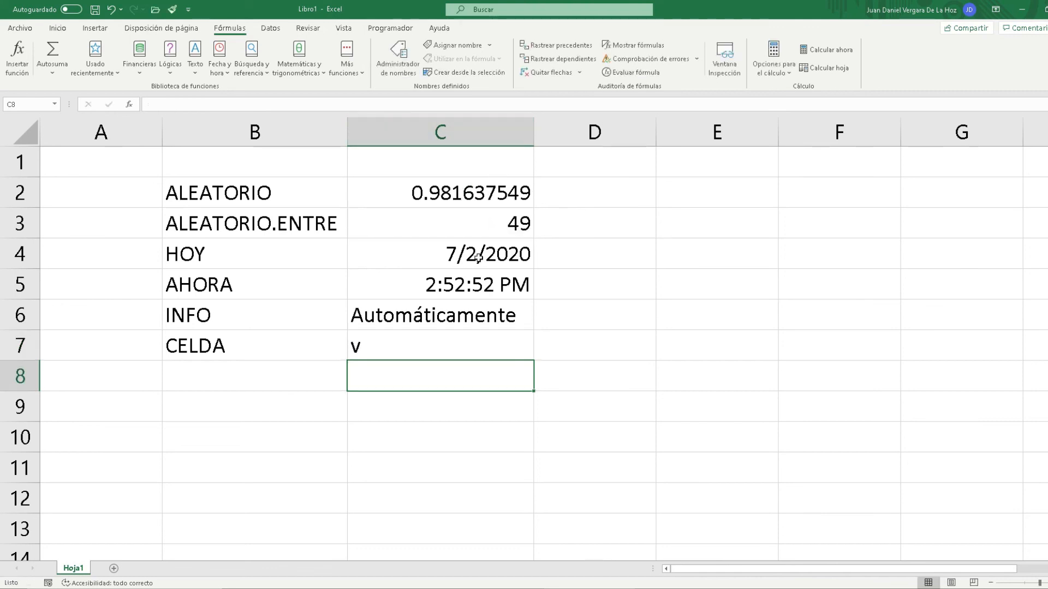
Change the CELDA formula in C7 to reference cell C6, giving =CELDA("tipo",C6), and reselect C7
{"action": "left_click", "coordinate": [404, 347]}
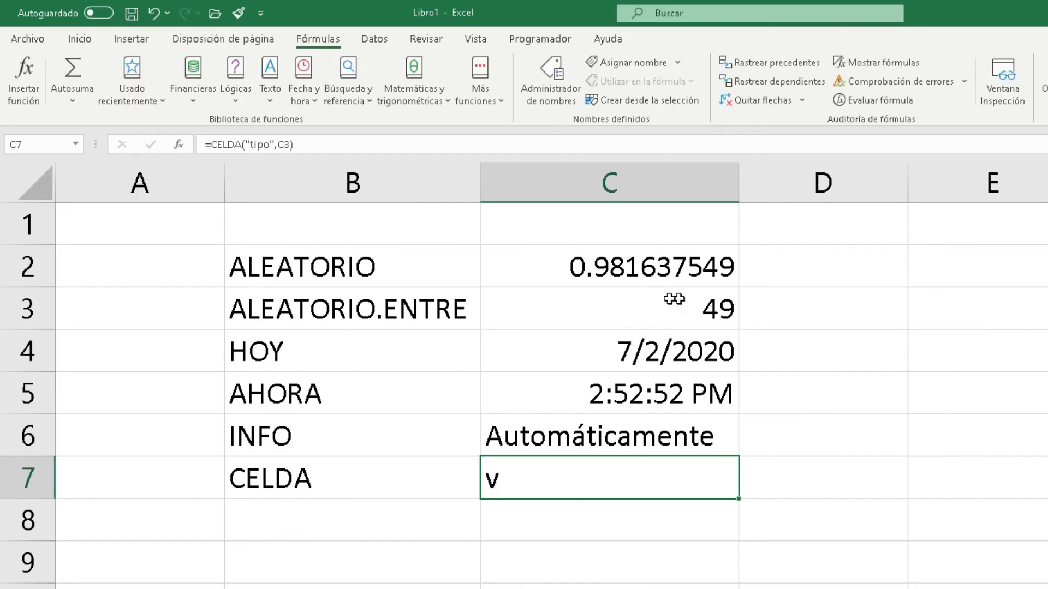
{"action": "double_click", "coordinate": [537, 462]}
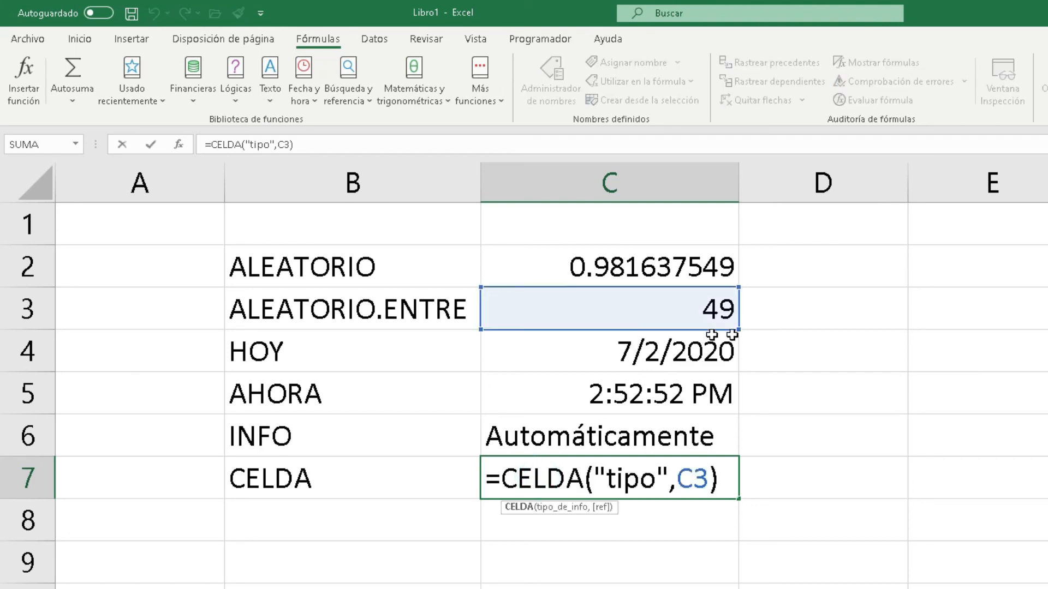
{"action": "left_click", "coordinate": [693, 478]}
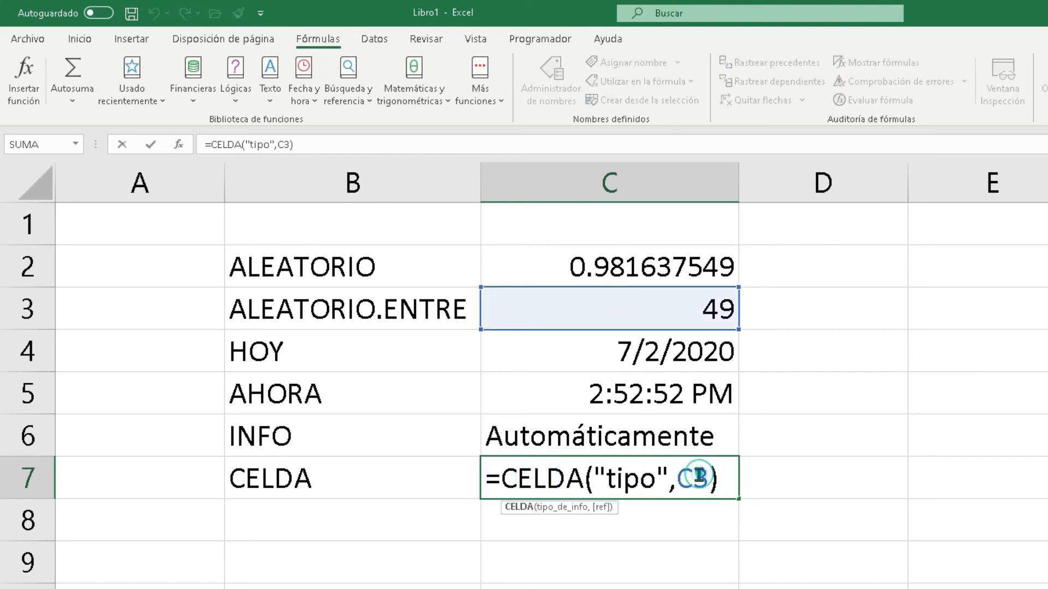
{"action": "left_click", "coordinate": [589, 334]}
{"action": "left_click", "coordinate": [591, 399]}
{"action": "left_click", "coordinate": [593, 430]}
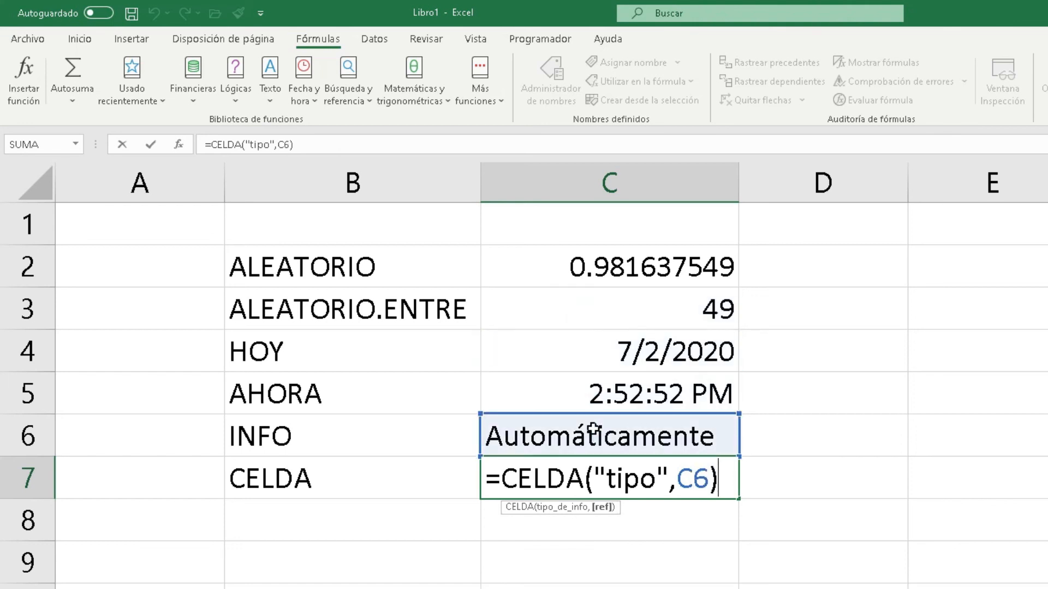
{"action": "key", "text": "Return"}
{"action": "left_click", "coordinate": [521, 485]}
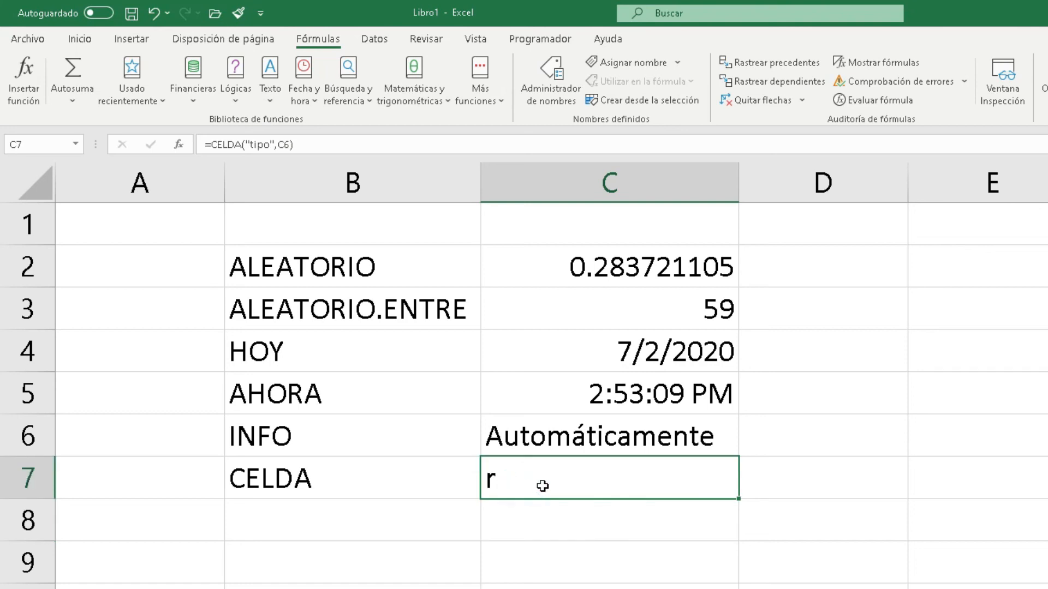
Point the CELDA formula in C7 at the empty cell E3, giving =CELDA("tipo",E3), and reselect C7
{"action": "double_click", "coordinate": [615, 470]}
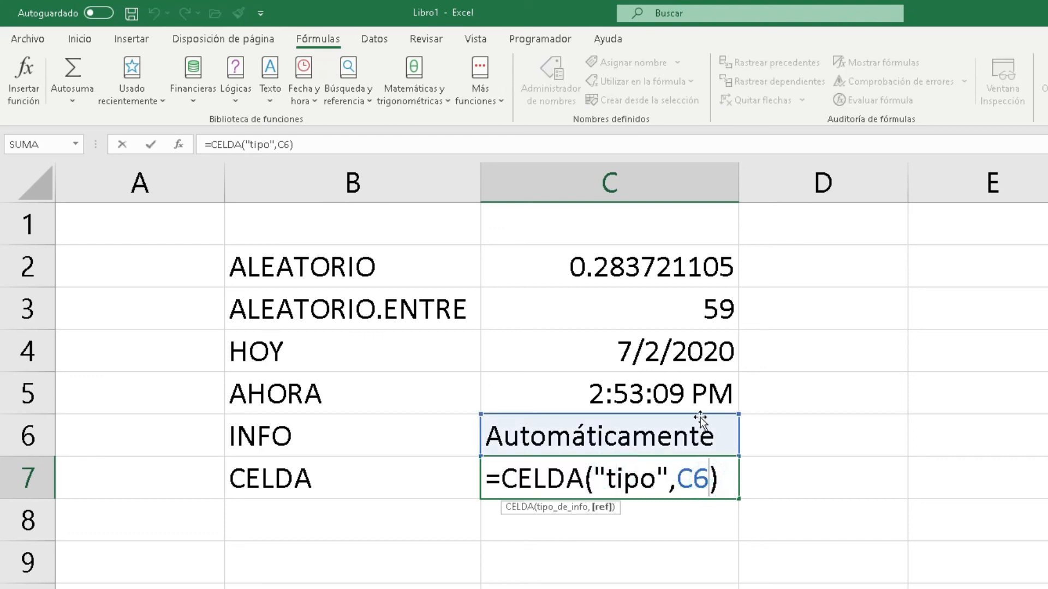
{"action": "left_click_drag", "start_coordinate": [701, 416], "coordinate": [983, 312]}
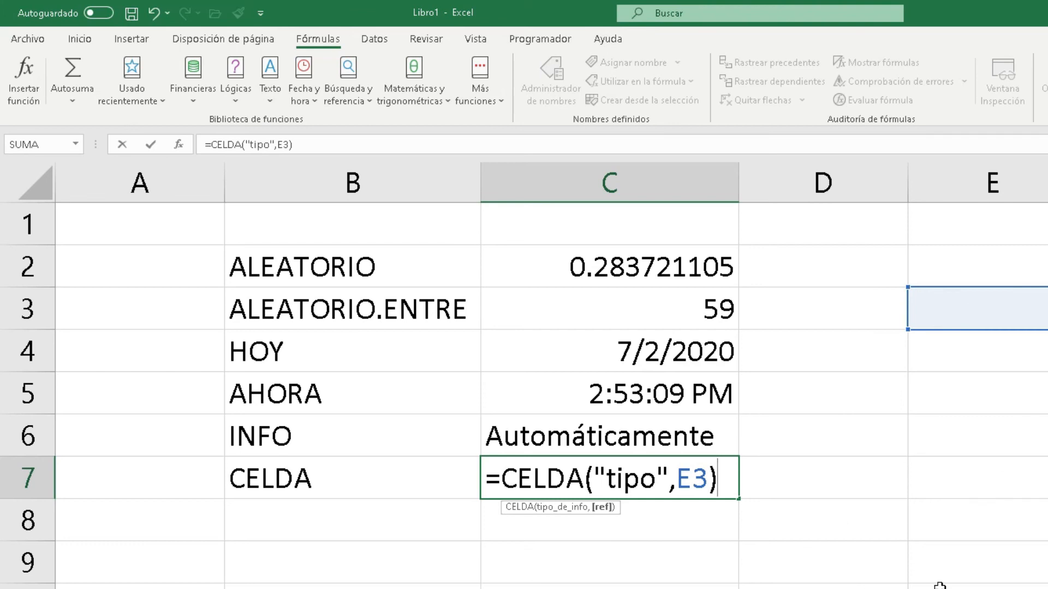
{"action": "key", "text": "Return"}
{"action": "left_click", "coordinate": [510, 467]}
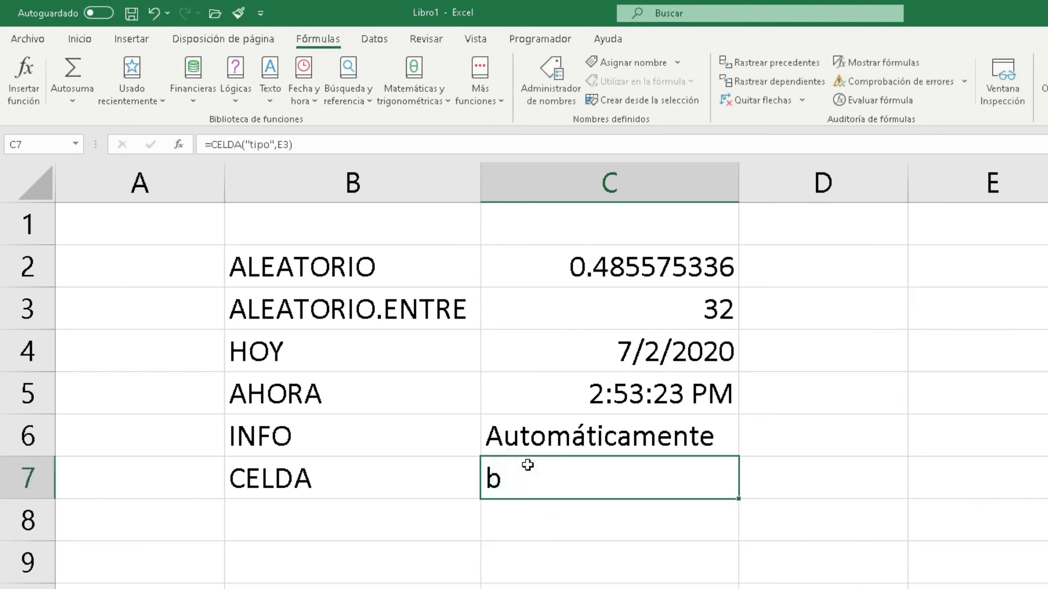